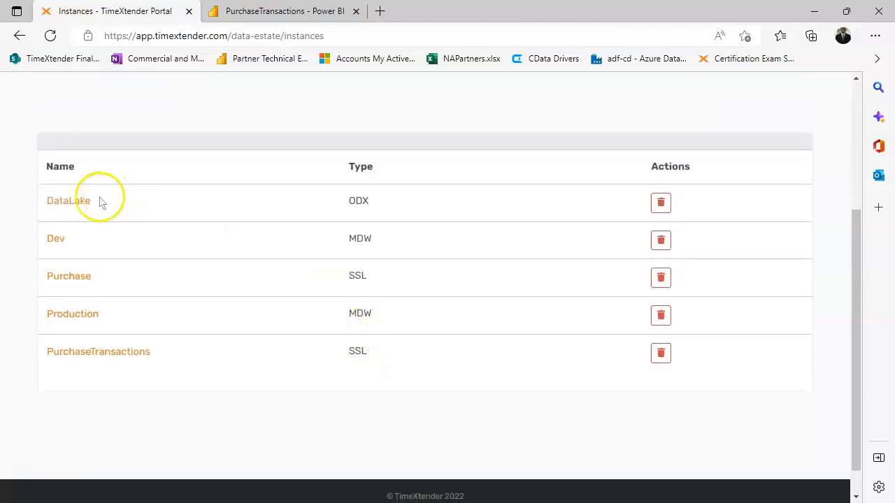
# Open the DataLake ODX instance and review its basic info and Azure Data Lake storage settings.
pyautogui.click(55, 201)
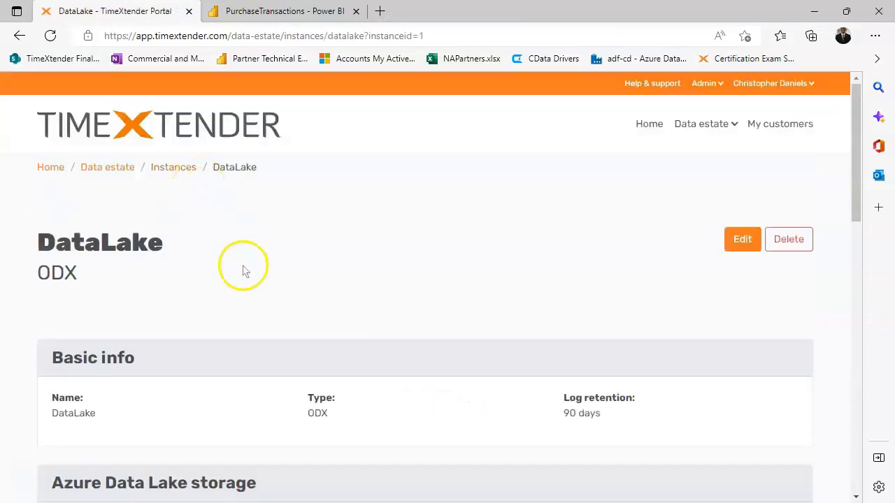
pyautogui.scroll(-3, 241, 297)
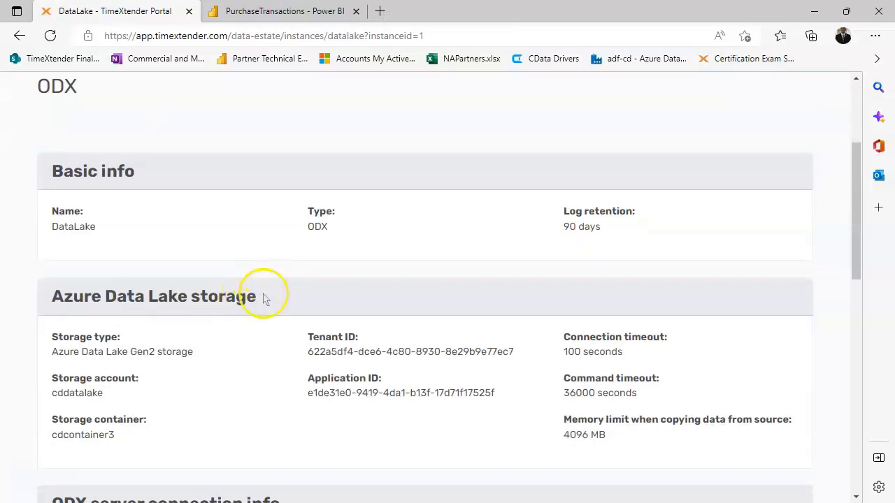
pyautogui.scroll(-2, 263, 295)
pyautogui.scroll(4, 268, 294)
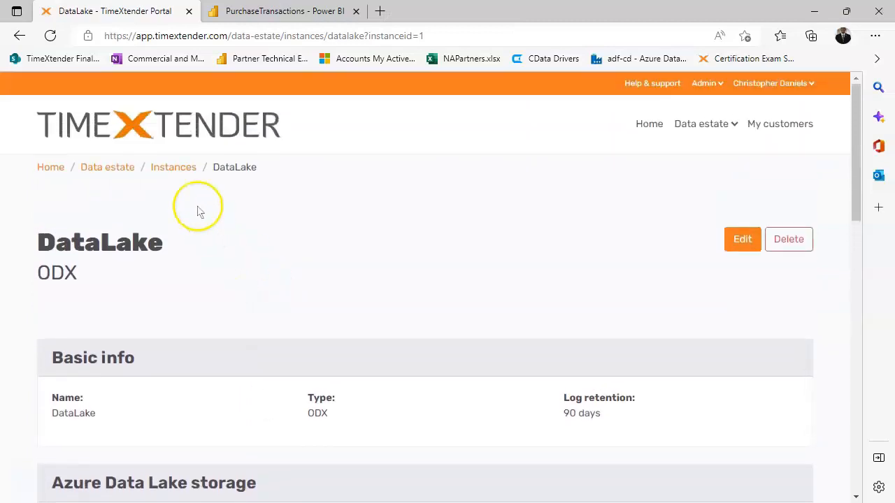
# Return to the instances list, open the Dev MDW instance and review its SQL Server storage settings.
pyautogui.click(168, 166)
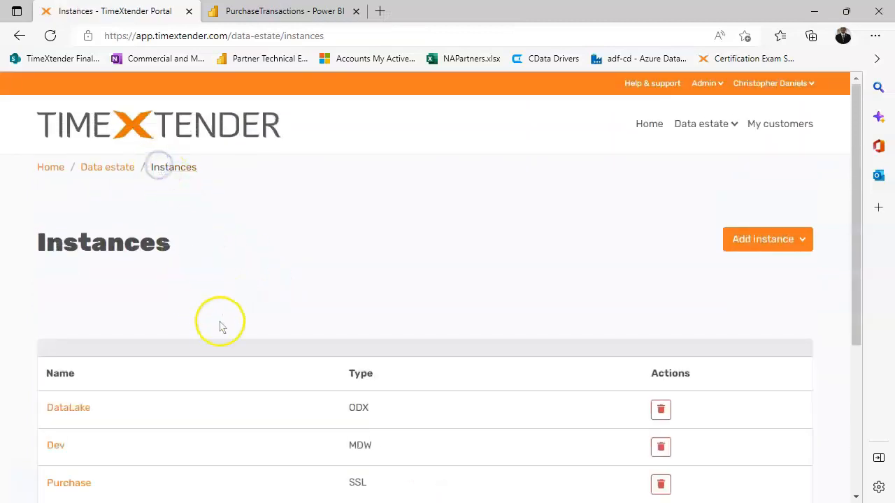
pyautogui.scroll(-1, 199, 356)
pyautogui.scroll(-1, 199, 357)
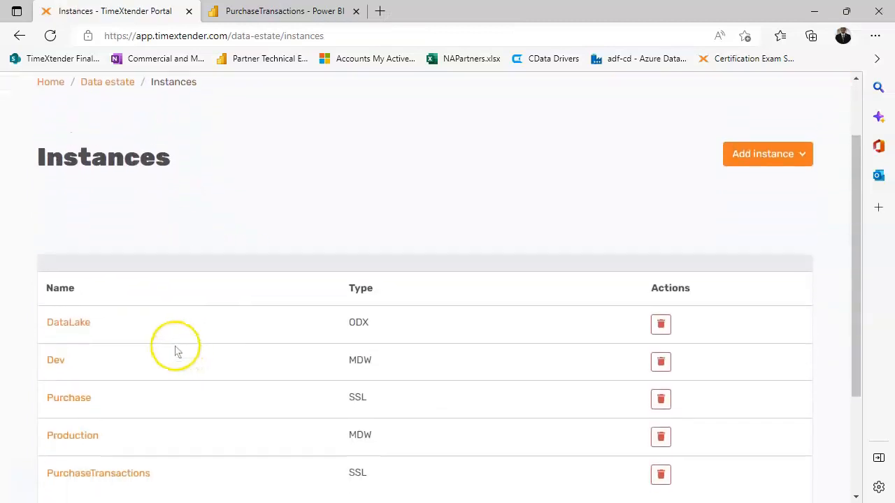
pyautogui.click(56, 360)
pyautogui.scroll(-3, 94, 340)
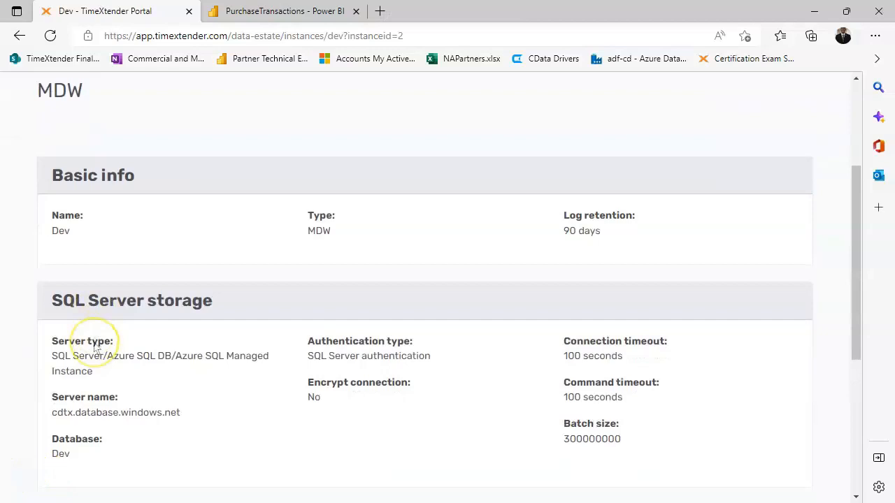
pyautogui.scroll(3, 98, 334)
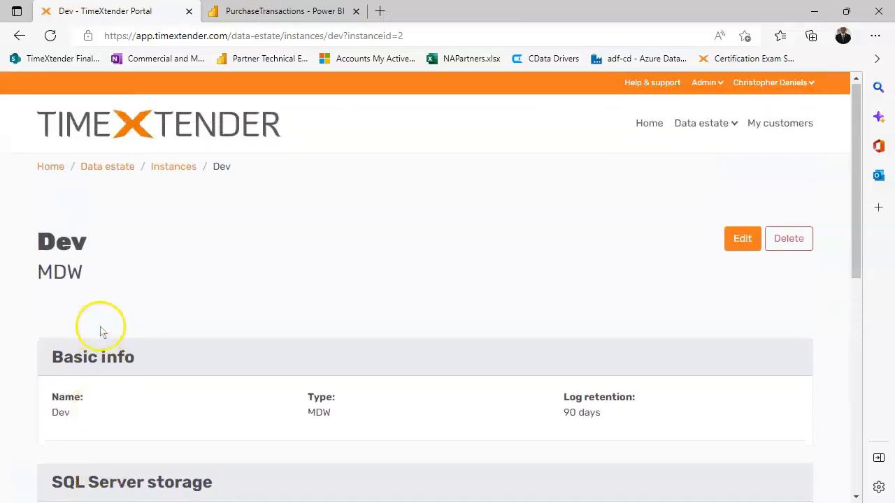
# Return to the instances list, open the PurchaseTransactions SSL instance and review its tabular endpoints.
pyautogui.click(168, 167)
pyautogui.scroll(-3, 206, 383)
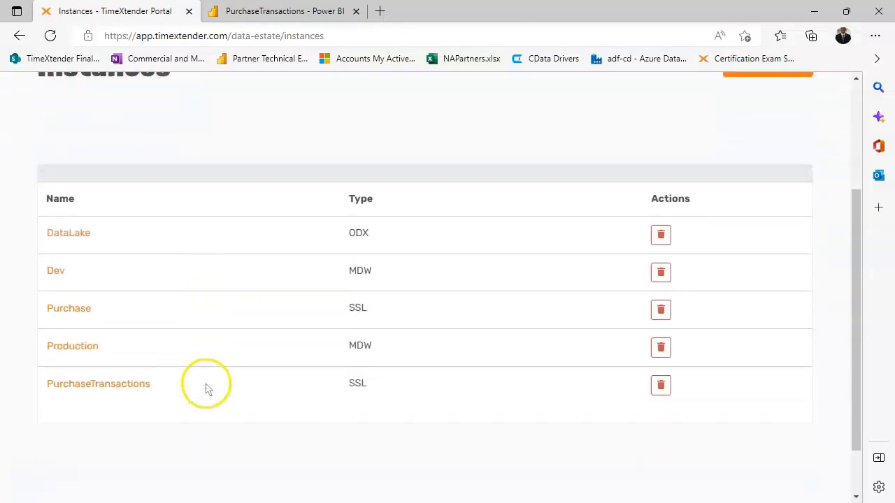
pyautogui.click(105, 382)
pyautogui.scroll(-3, 114, 379)
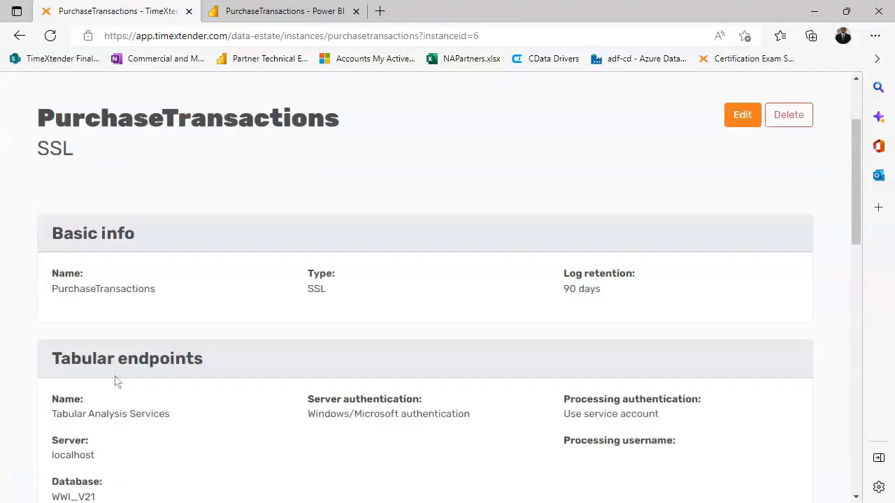
pyautogui.scroll(1, 114, 373)
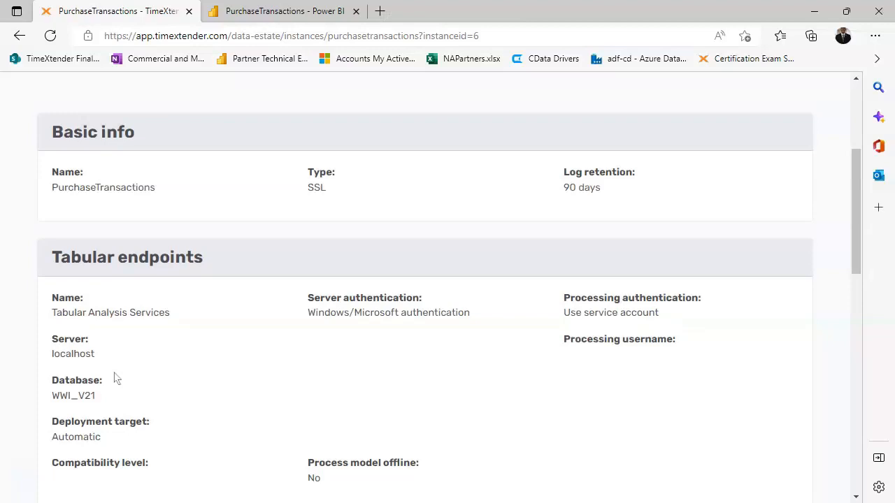
pyautogui.scroll(3, 116, 378)
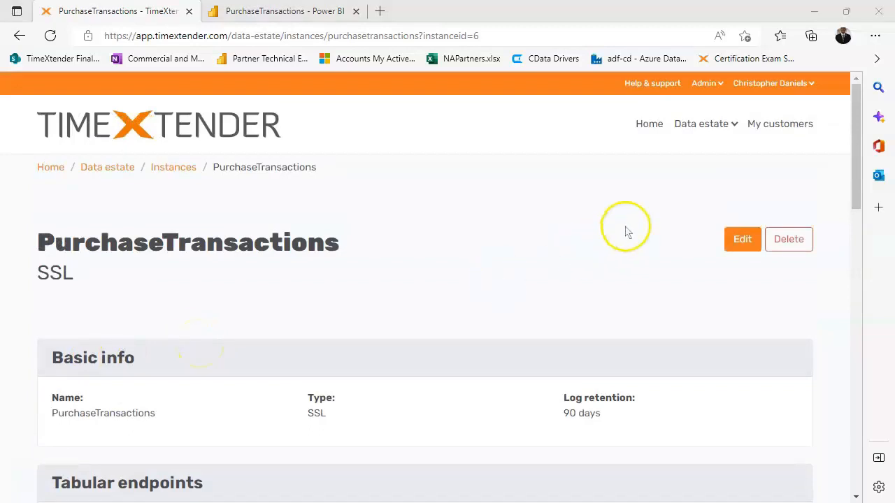
# Open the data estate's data sources page and look through the listed sources.
pyautogui.click(704, 133)
pyautogui.click(716, 173)
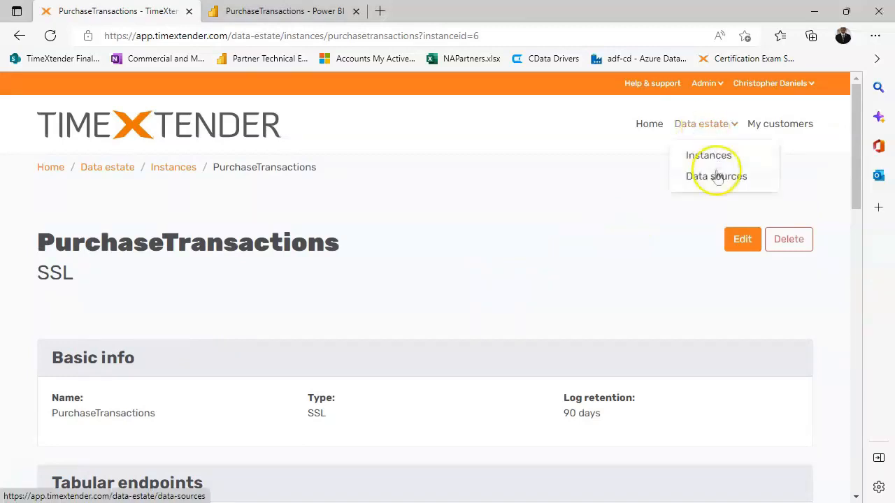
pyautogui.scroll(-3, 443, 343)
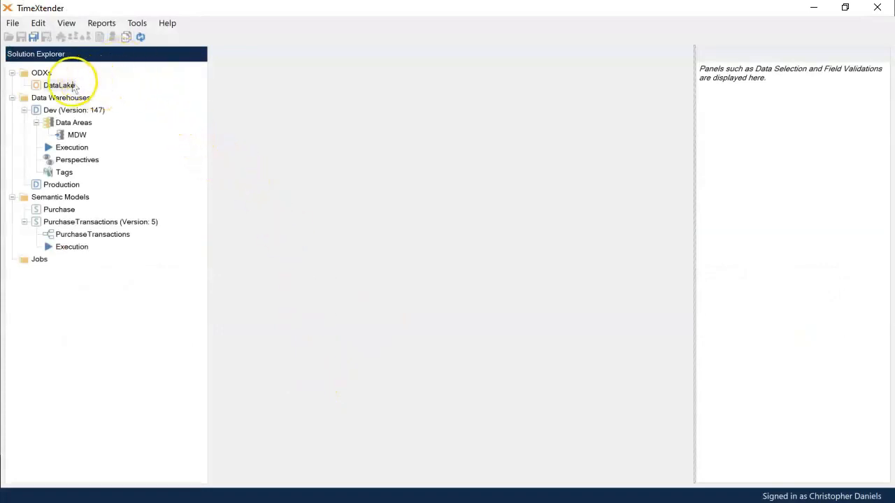
# In the TimeXtender desktop application, open the DataLake ODX and start adding a data source named Exchang3.
pyautogui.rightClick(63, 86)
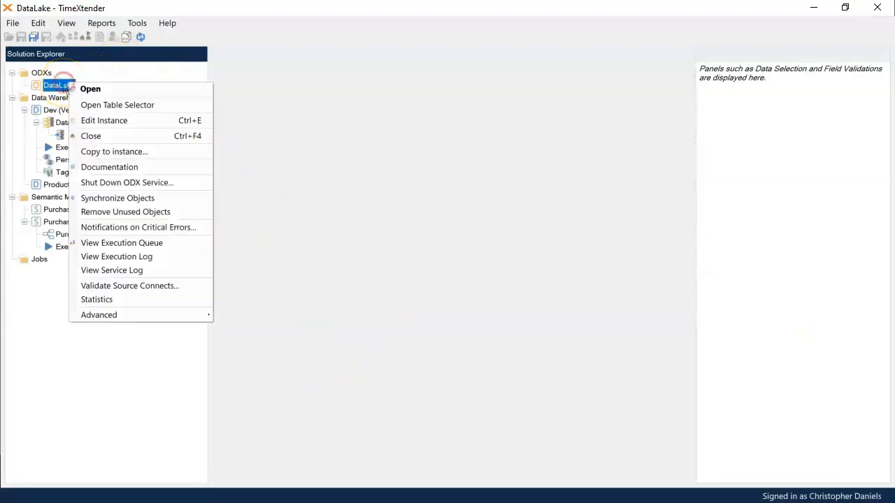
pyautogui.click(87, 89)
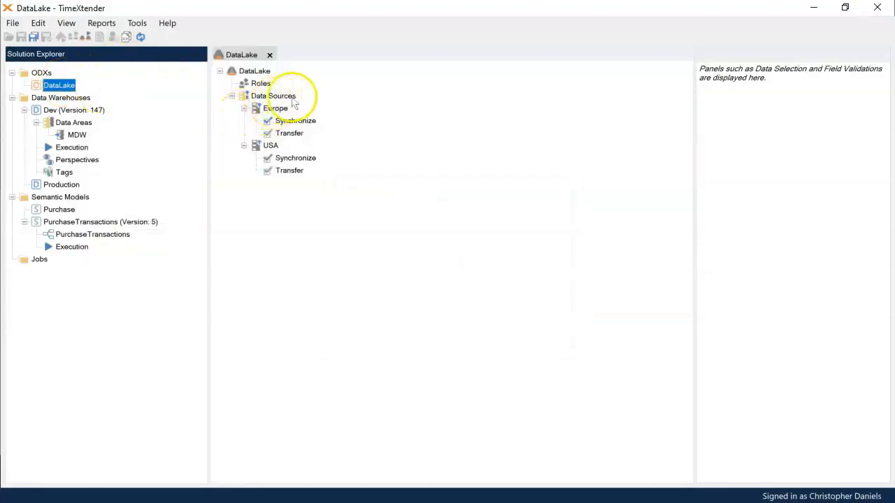
pyautogui.rightClick(292, 100)
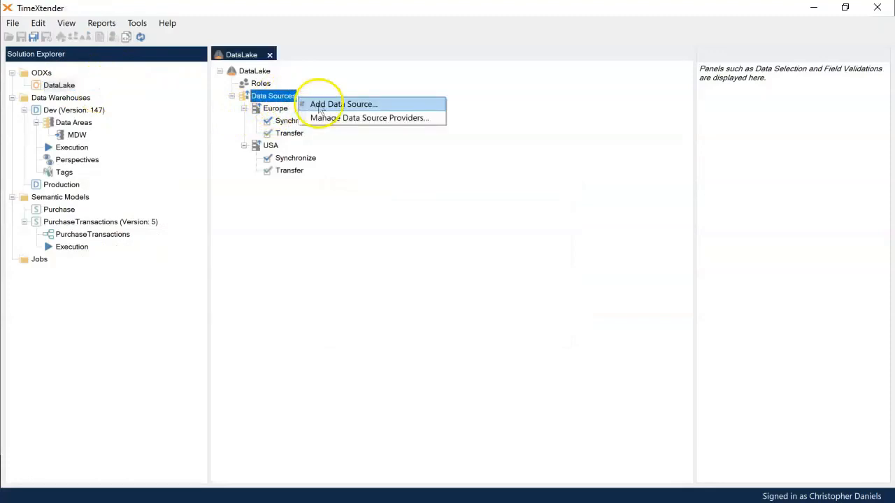
pyautogui.click(318, 103)
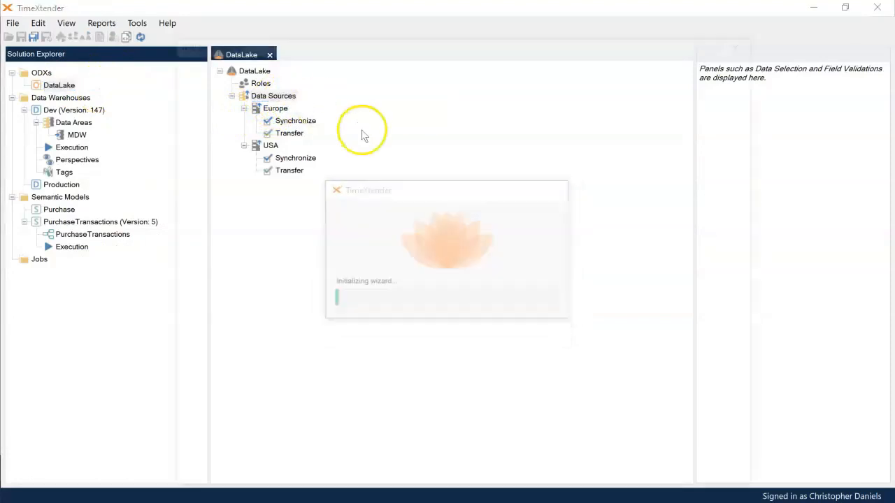
pyautogui.write('Exchang3')
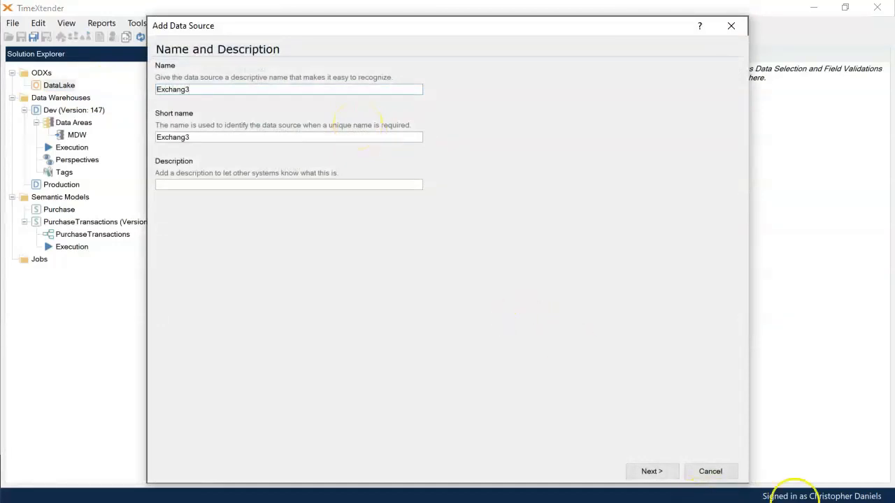
pyautogui.click(669, 475)
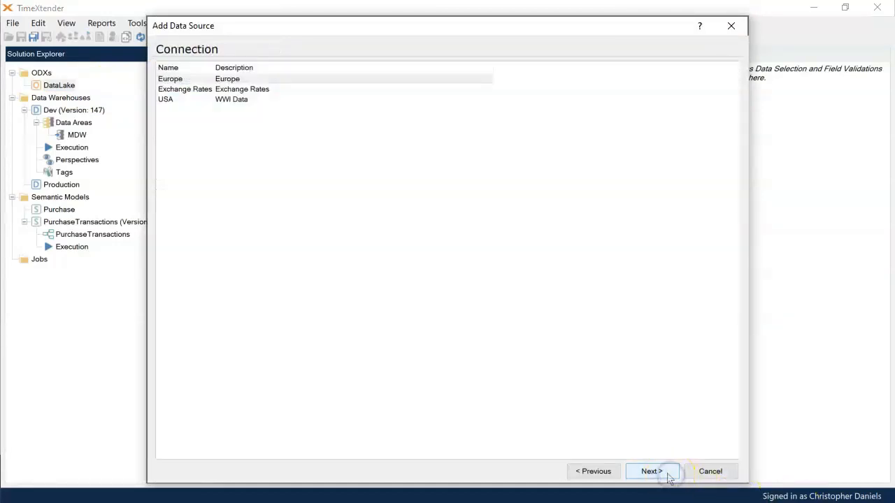
# Base the new data source on the Exchange Rates connection and finish it, choosing to add a transfer task now.
pyautogui.click(178, 89)
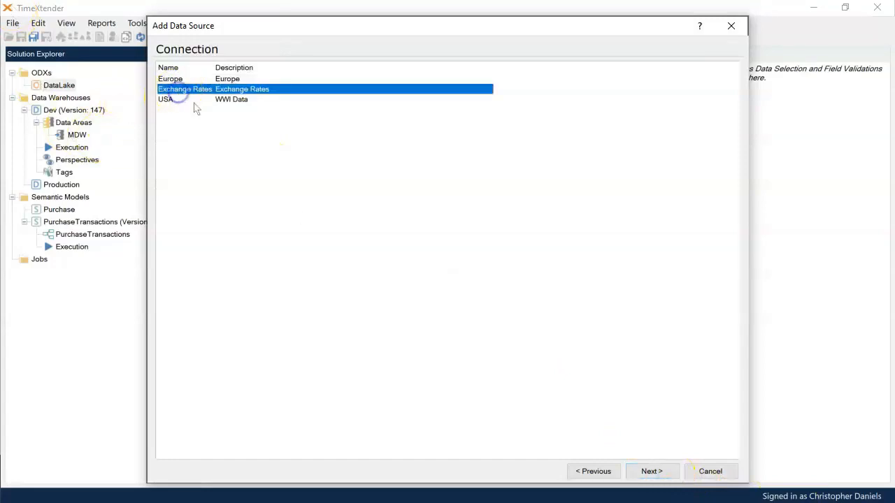
pyautogui.click(656, 472)
pyautogui.click(654, 472)
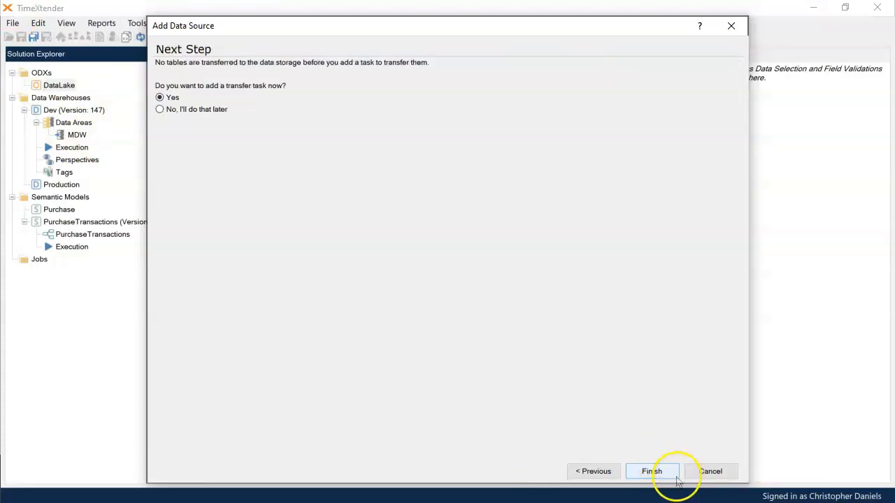
pyautogui.click(672, 477)
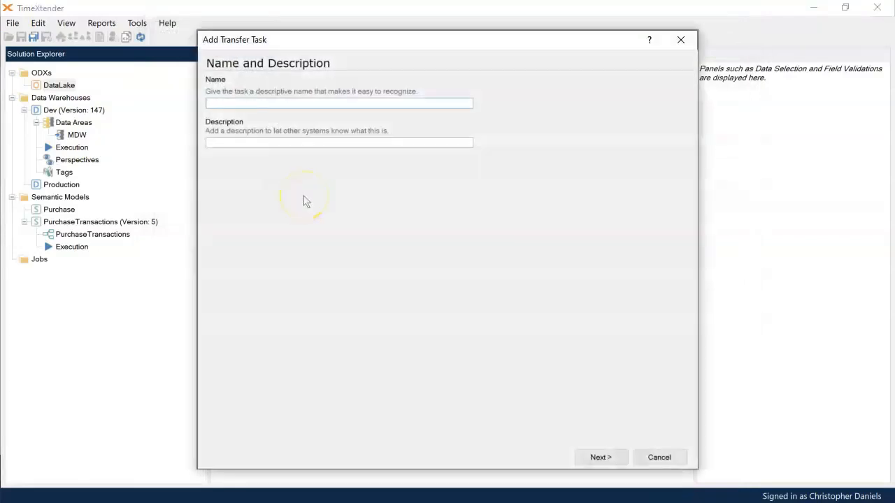
# Add a transfer task named Transfer for the Exchang3 data source.
pyautogui.write('Transfer')
pyautogui.click(649, 250)
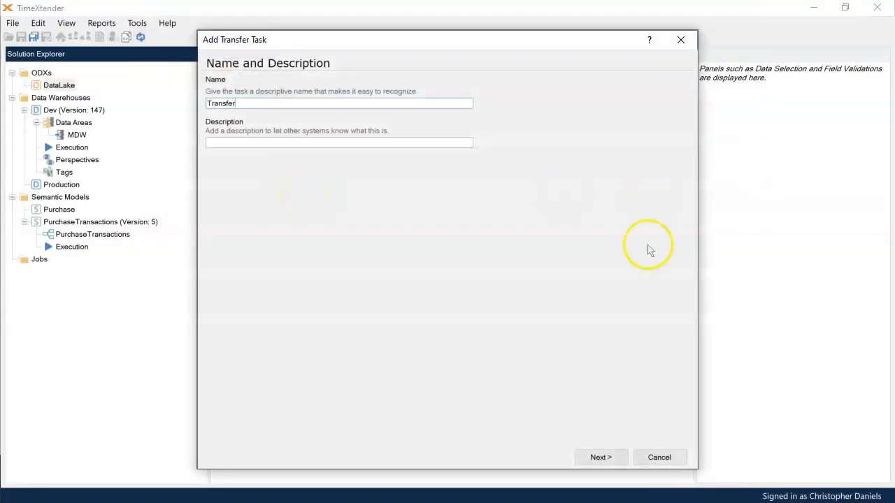
pyautogui.click(599, 456)
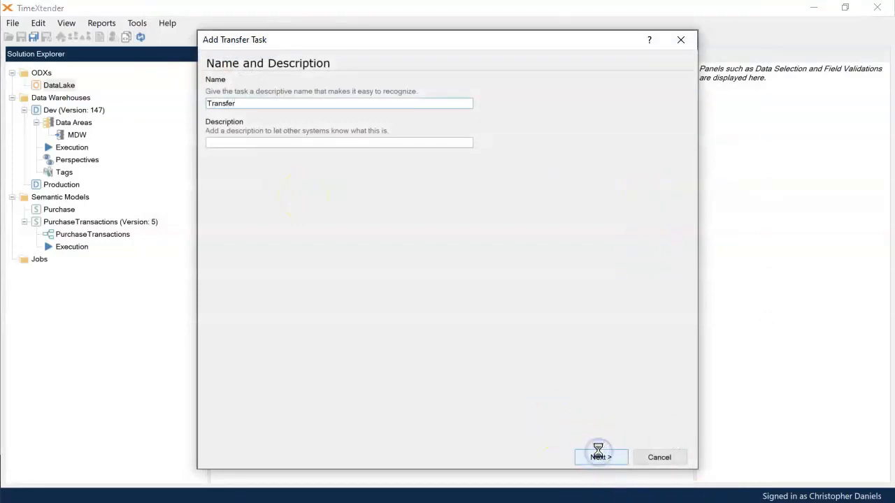
pyautogui.click(602, 456)
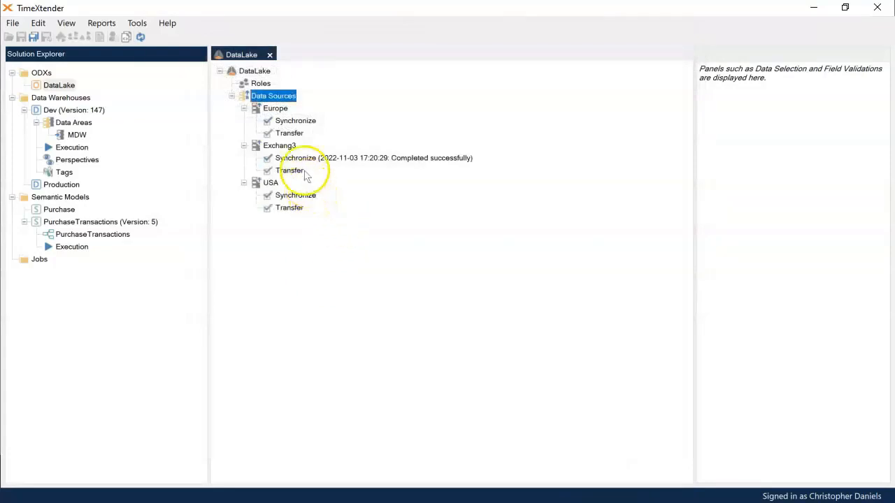
# Execute the Transfer task of the Exchang3 data source.
pyautogui.rightClick(302, 171)
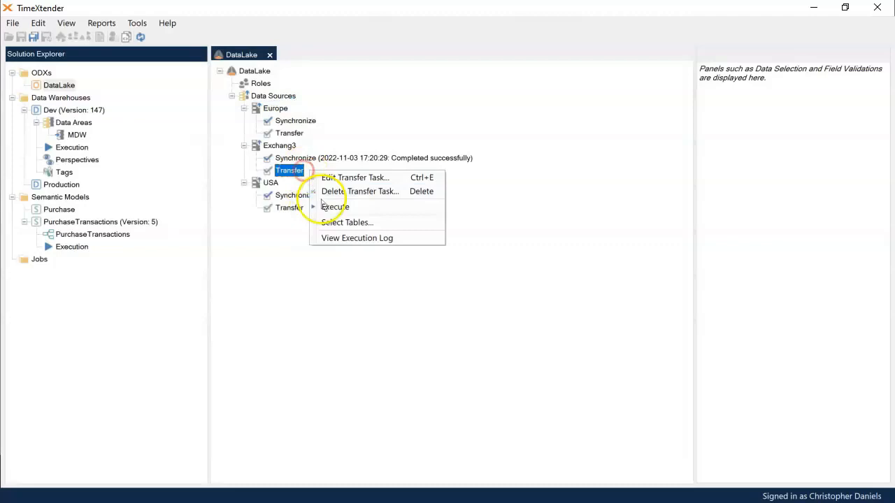
pyautogui.click(324, 208)
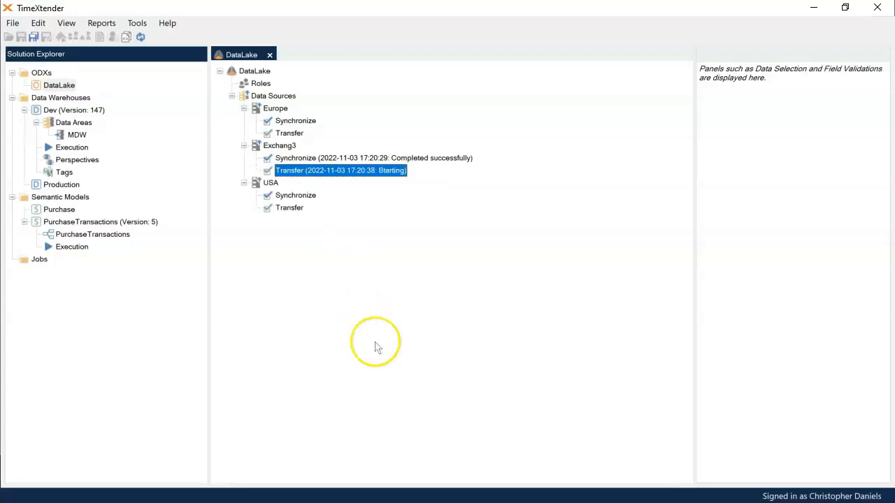
pyautogui.click(376, 343)
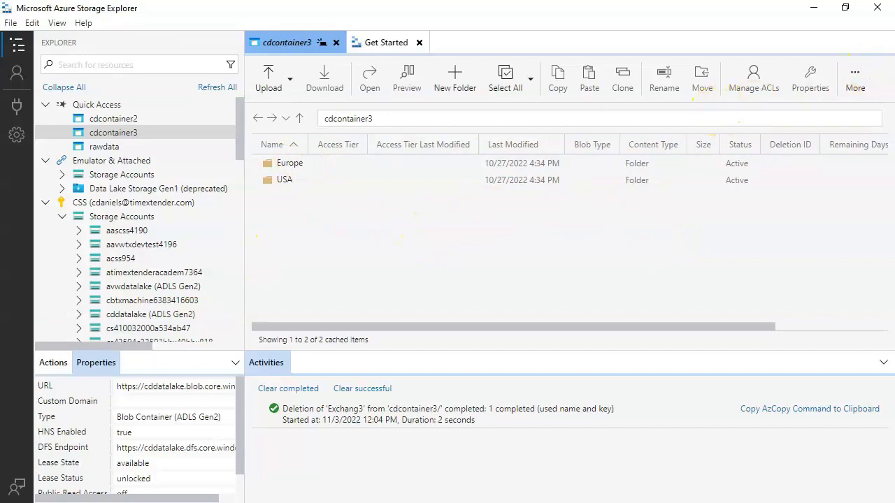
# Switch to Microsoft Azure Storage Explorer and refresh cdcontainer3 to check its folders, then minimize the window.
pyautogui.click(854, 80)
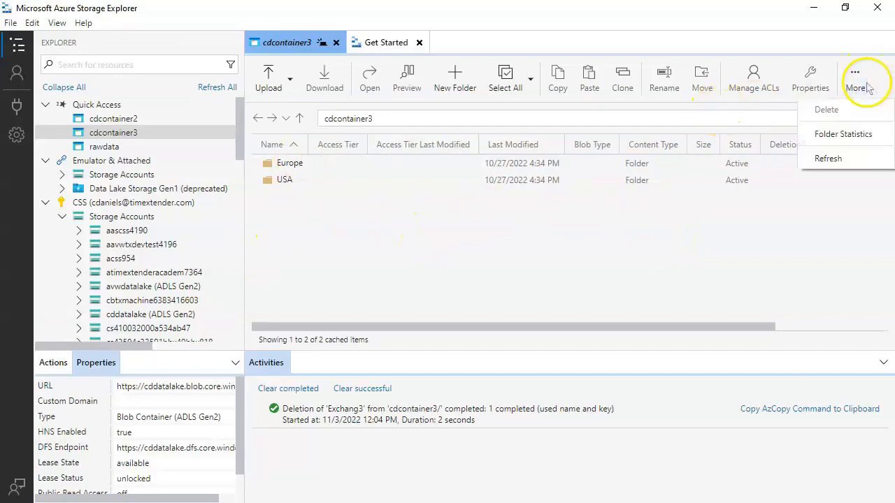
pyautogui.click(842, 159)
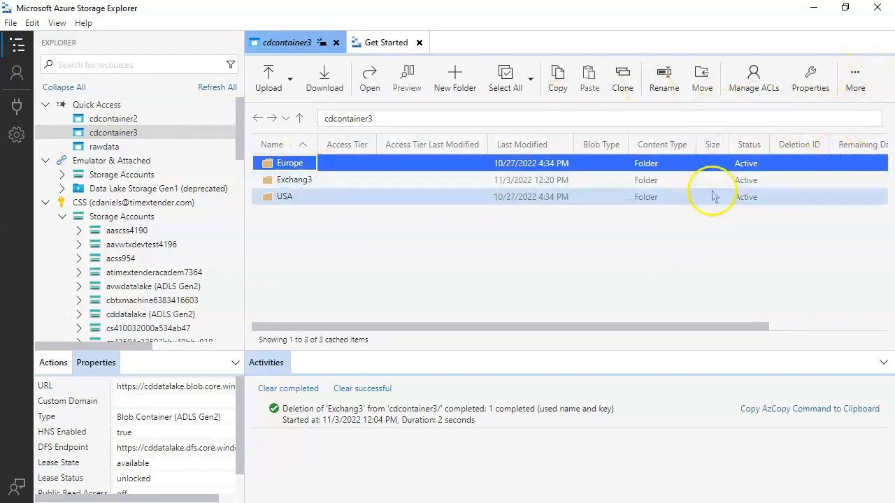
pyautogui.click(813, 7)
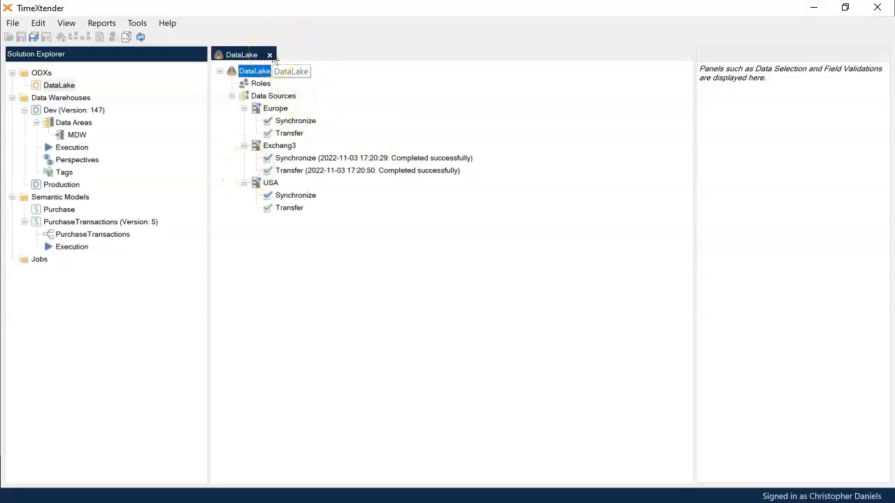
# Close DataLake and open the Dev data warehouse's MDW data area with its Tables list expanded.
pyautogui.click(269, 56)
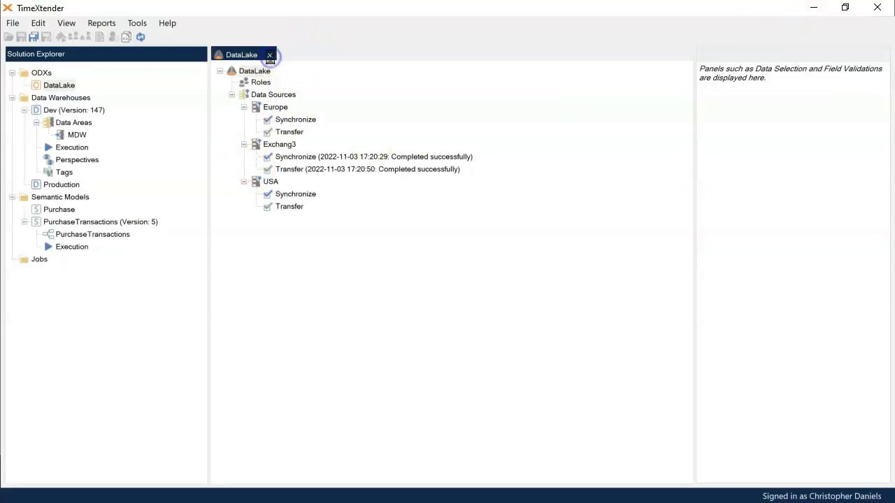
pyautogui.click(78, 135)
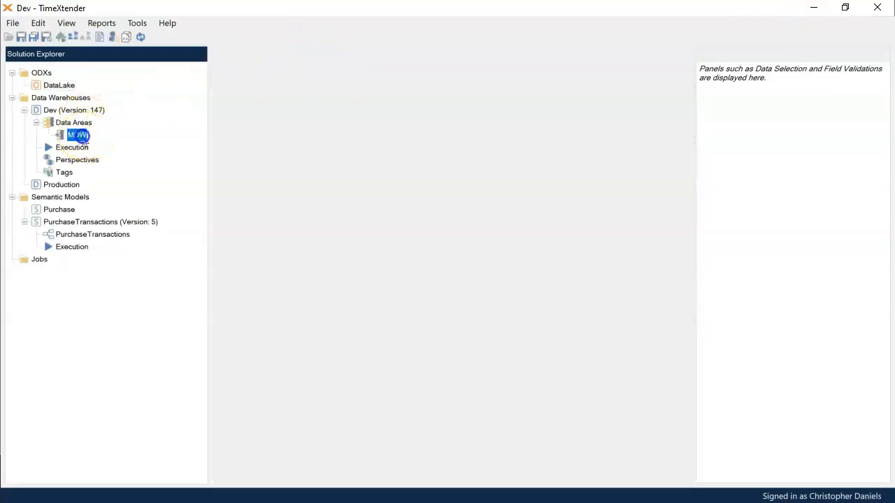
pyautogui.doubleClick(78, 135)
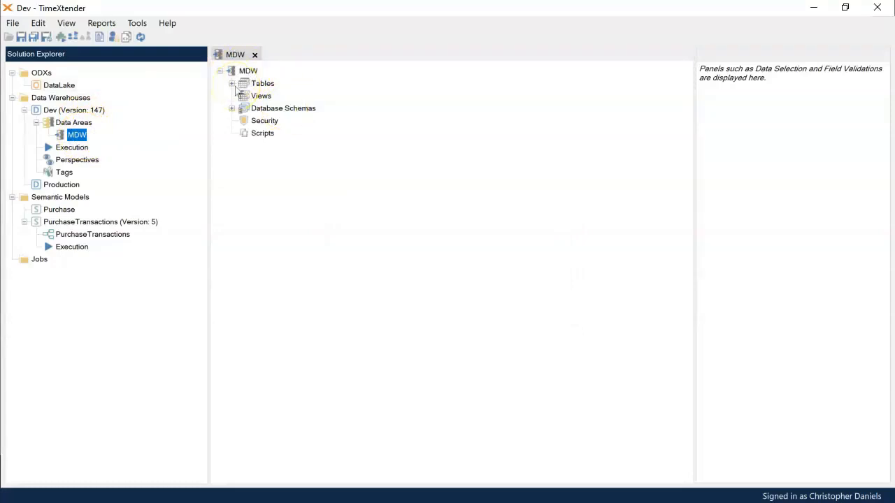
pyautogui.doubleClick(235, 88)
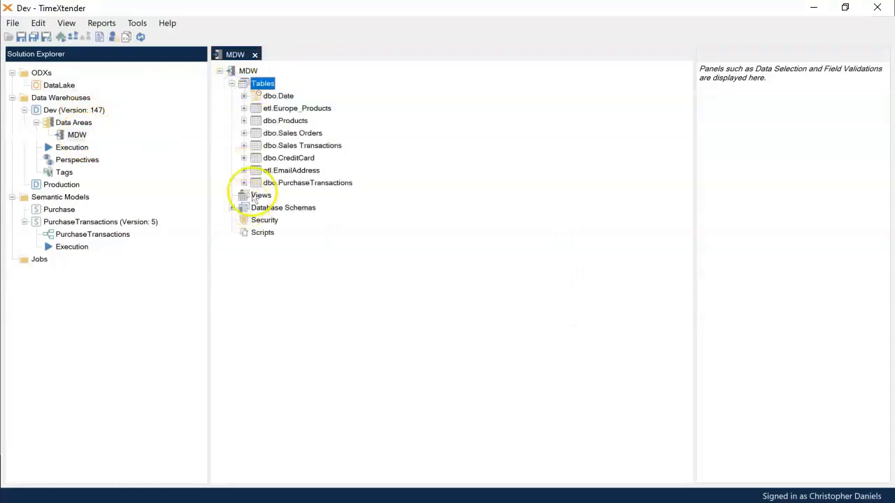
# Expand the Database Schemas of the MDW data area and check the options for adding tables.
pyautogui.doubleClick(237, 207)
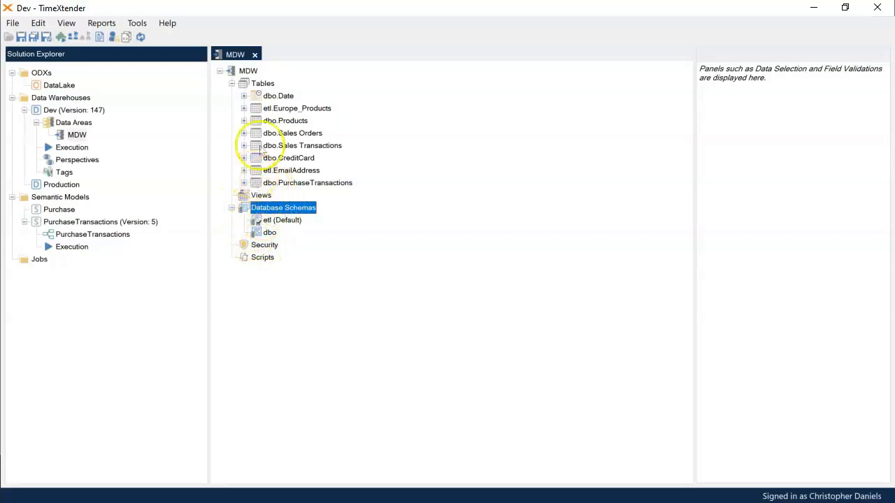
pyautogui.rightClick(267, 85)
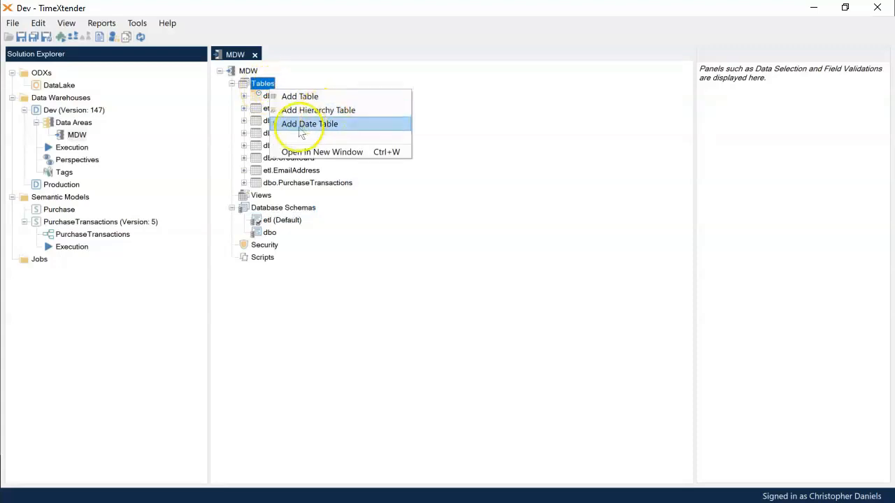
pyautogui.click(495, 279)
pyautogui.click(448, 266)
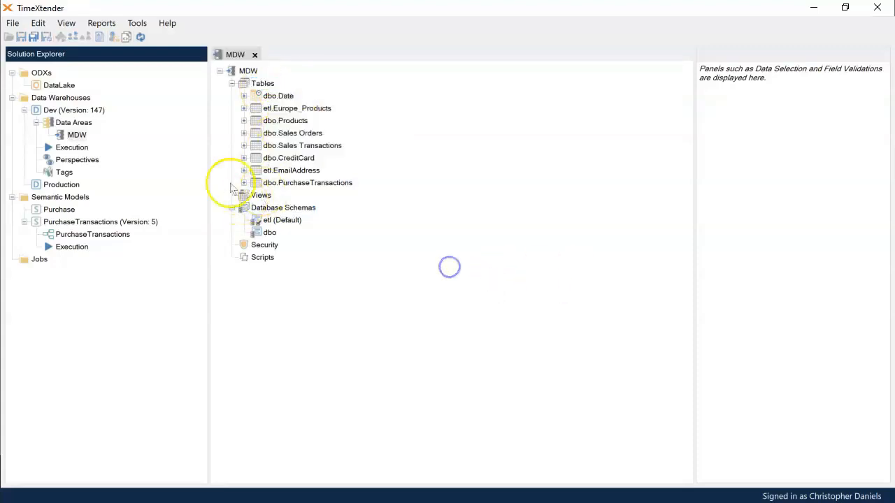
# Expand the dbo.PurchaseTransactions table to show its fields.
pyautogui.click(253, 187)
pyautogui.click(244, 183)
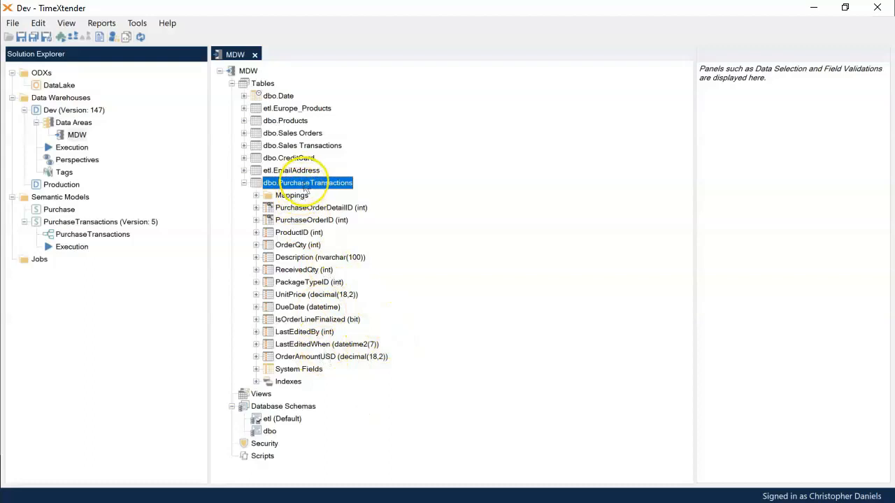
pyautogui.moveTo(339, 361)
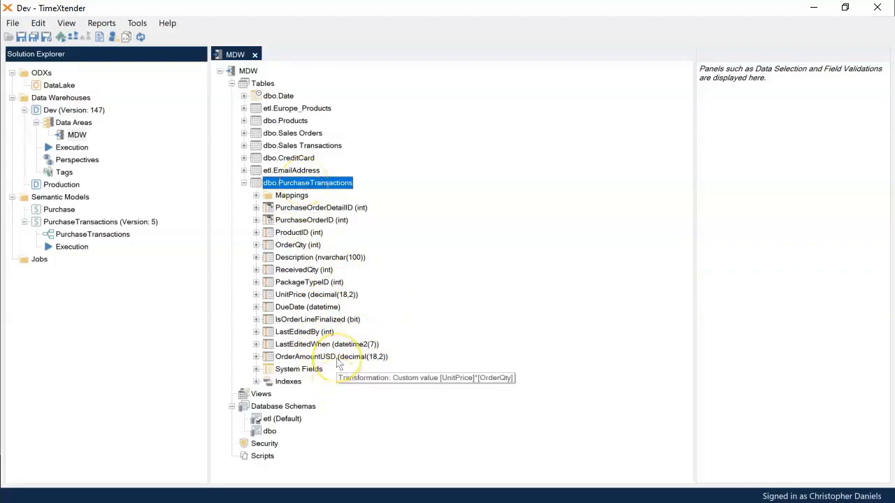
# Add a field named ReceivedAmountUSD to dbo.PurchaseTransactions with data type Numeric, precision 18 and scale 2.
pyautogui.rightClick(340, 183)
pyautogui.click(373, 254)
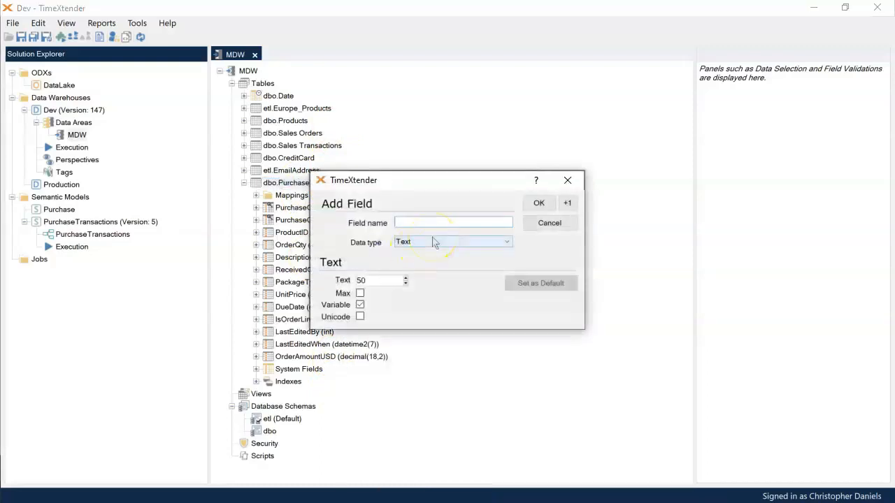
pyautogui.write('ReceivedAmou')
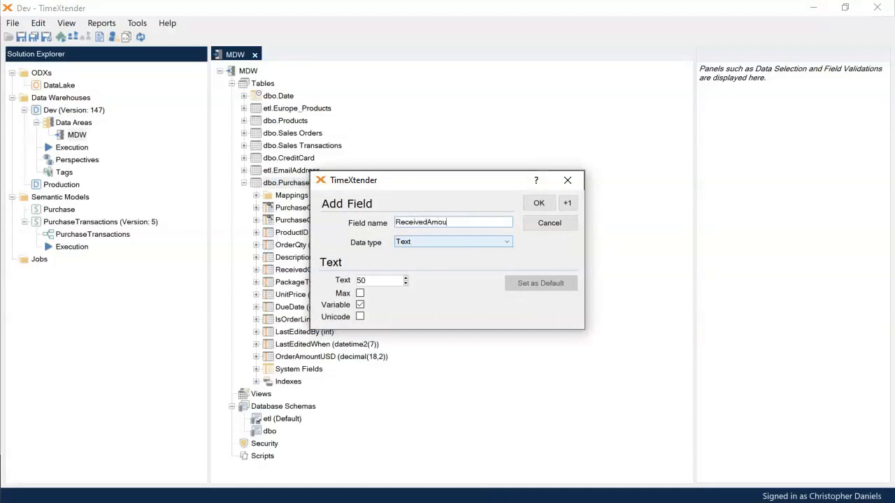
pyautogui.write('ntUSD')
pyautogui.click(423, 241)
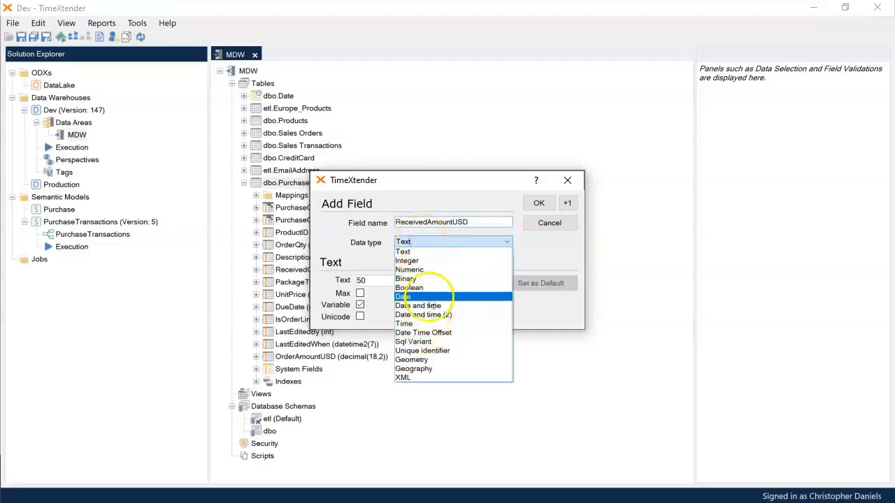
pyautogui.click(411, 269)
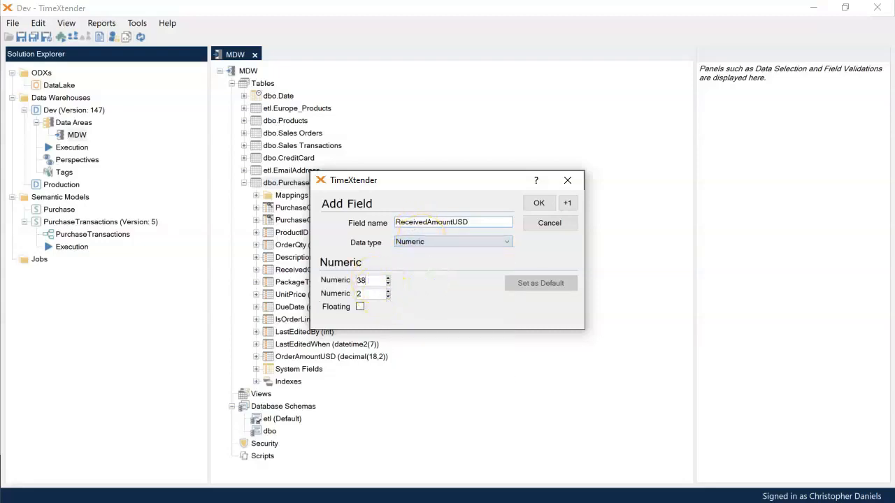
pyautogui.press('BackSpace')
pyautogui.write('18')
pyautogui.click(538, 203)
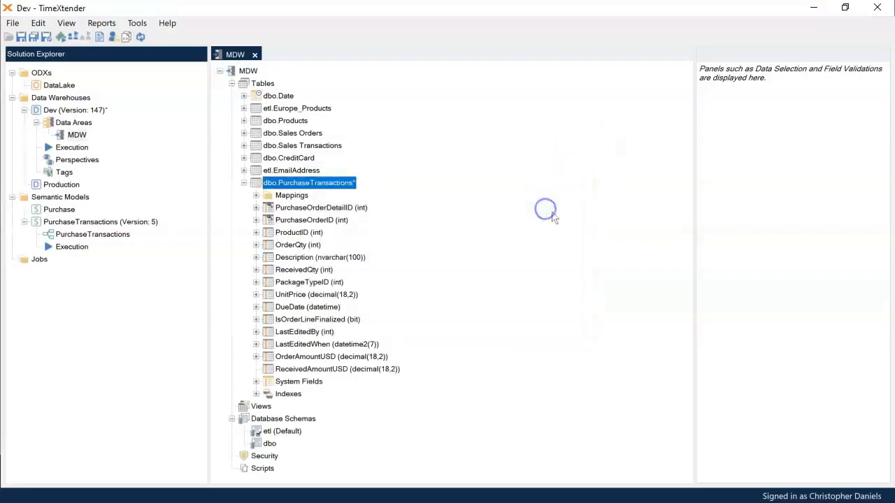
# Add a custom value transformation to the ReceivedAmountUSD field of dbo.PurchaseTransactions.
pyautogui.click(343, 370)
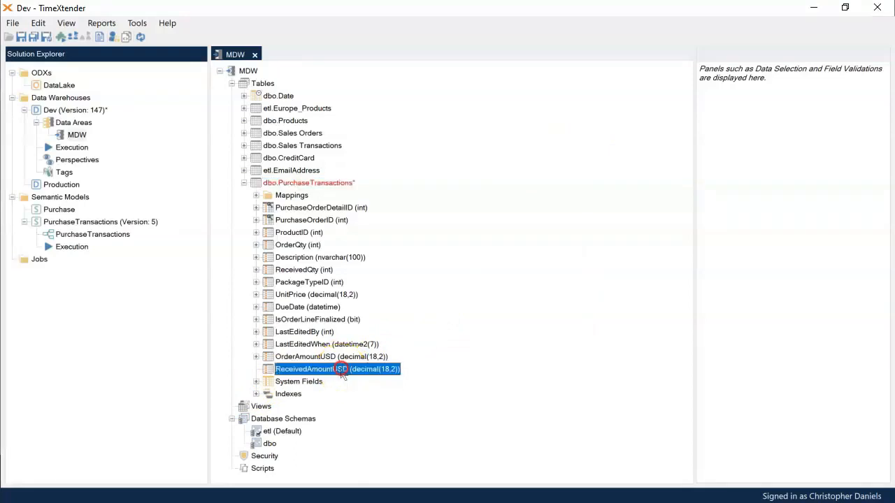
pyautogui.rightClick(342, 370)
pyautogui.click(374, 354)
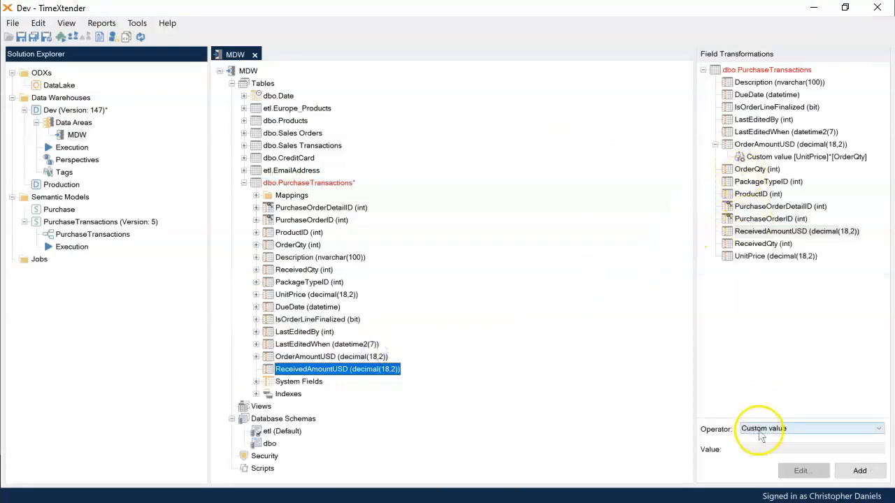
pyautogui.click(859, 471)
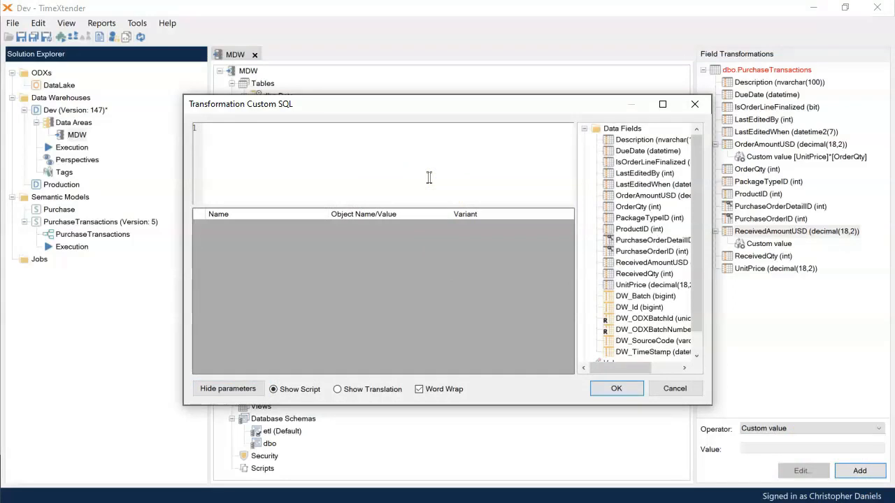
pyautogui.write('slkfhsfdhjk')
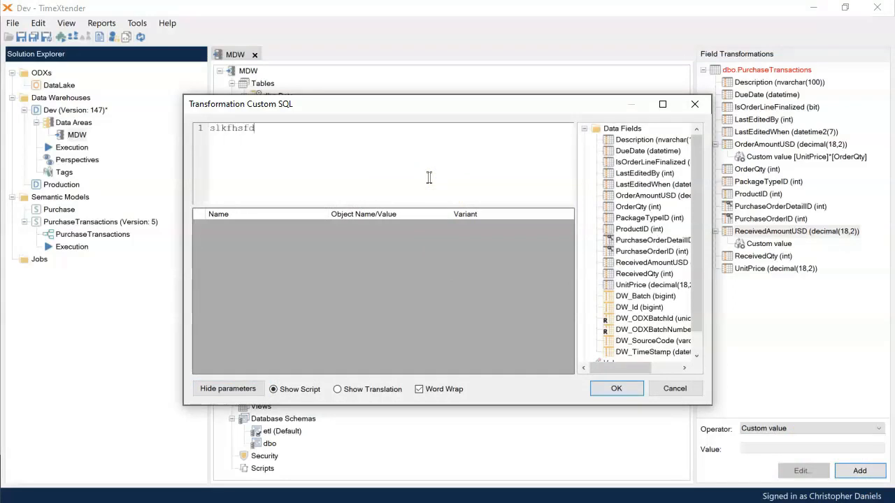
pyautogui.press('BackSpace')
pyautogui.press('BackSpace')
pyautogui.press('BackSpace')
pyautogui.press('BackSpace')
pyautogui.press('BackSpace')
pyautogui.press('BackSpace')
pyautogui.press('BackSpace')
pyautogui.press('BackSpace')
pyautogui.press('BackSpace')
pyautogui.press('BackSpace')
pyautogui.press('BackSpace')
# Define the transformation's custom SQL as [ReceivedQty]*[UnitPrice] and confirm it.
pyautogui.write('rec')
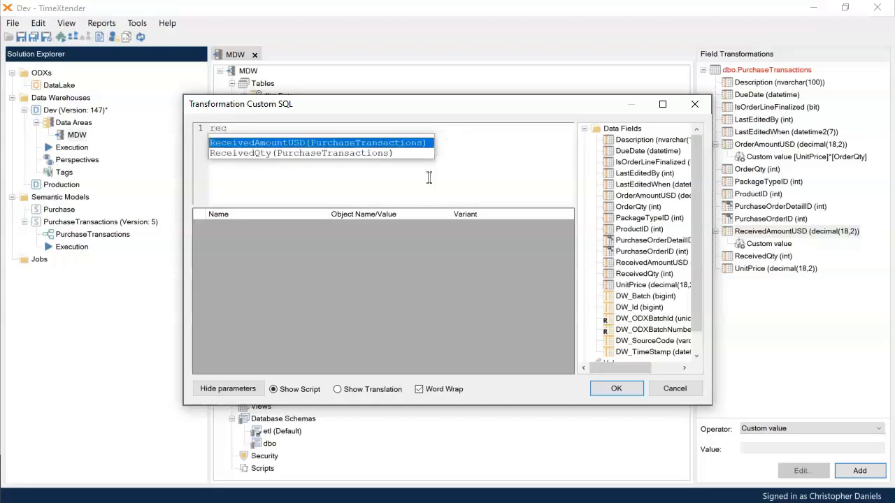
pyautogui.press('Down')
pyautogui.press('Return')
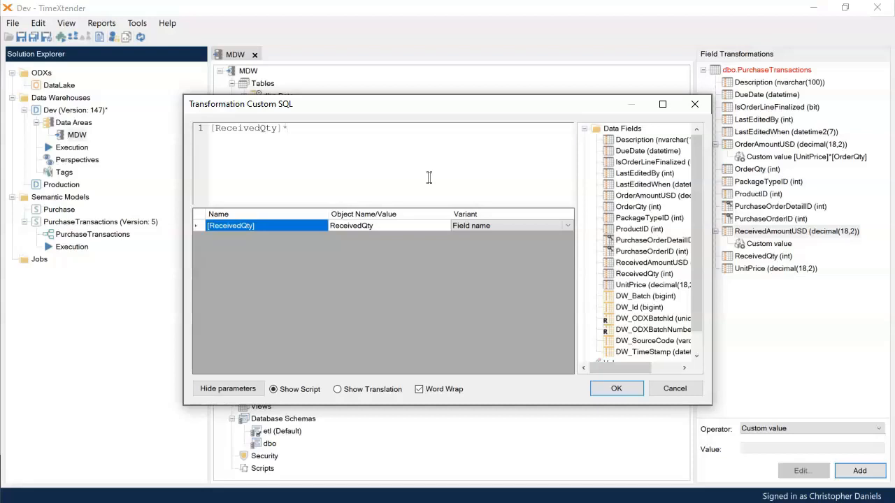
pyautogui.write('*un')
pyautogui.press('Return')
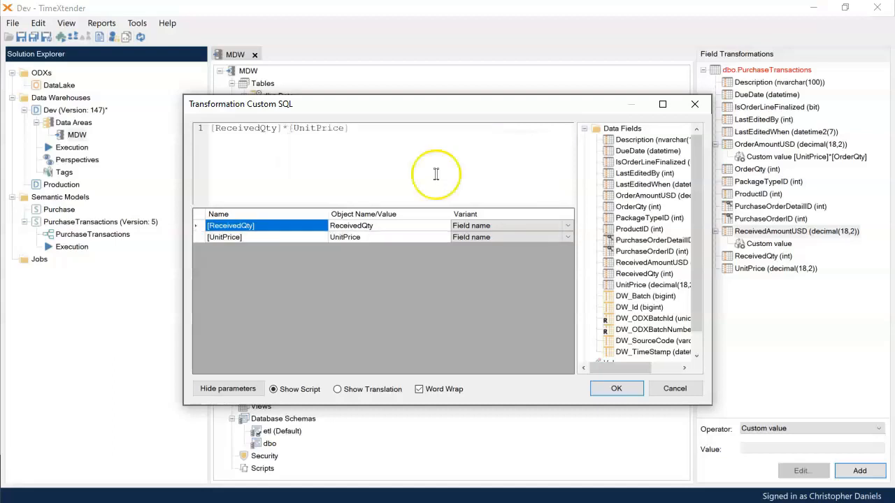
pyautogui.click(595, 390)
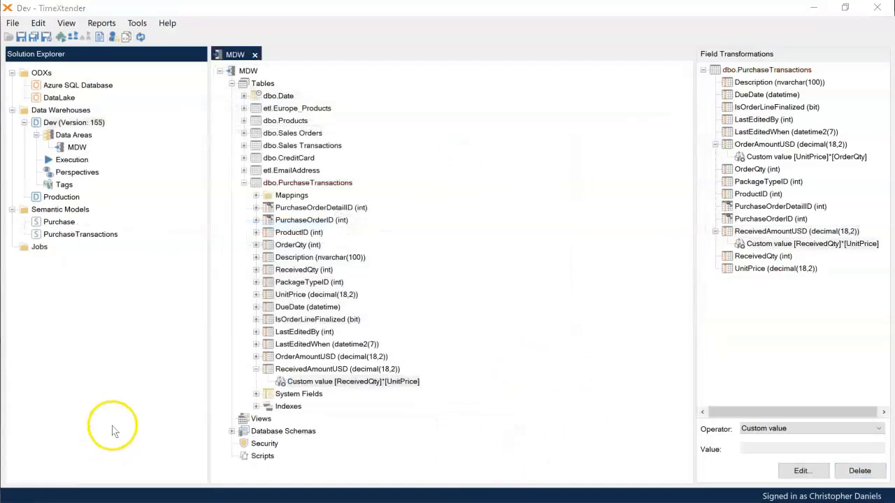
# Deploy and execute the MDW data area, saving the Dev instance with the version note "Creating ReceivedAmountUSD".
pyautogui.rightClick(245, 75)
pyautogui.click(295, 226)
pyautogui.click(386, 339)
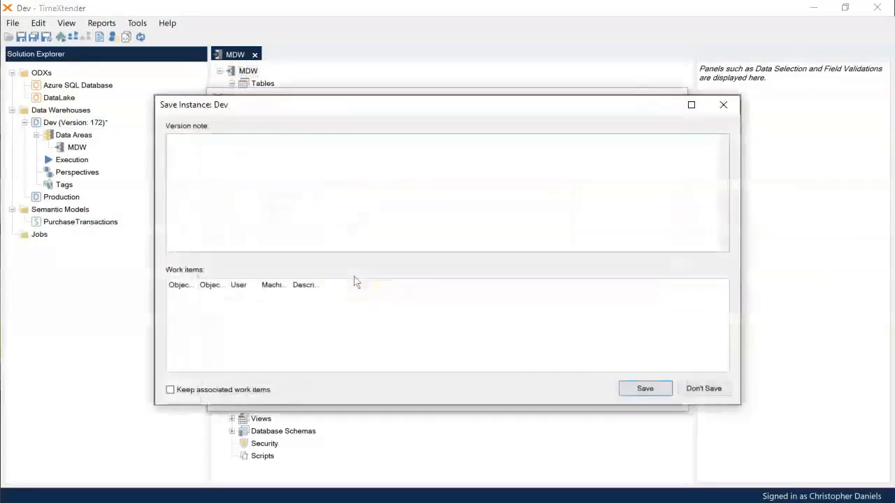
pyautogui.write('Creating ReceivedAmountUSD')
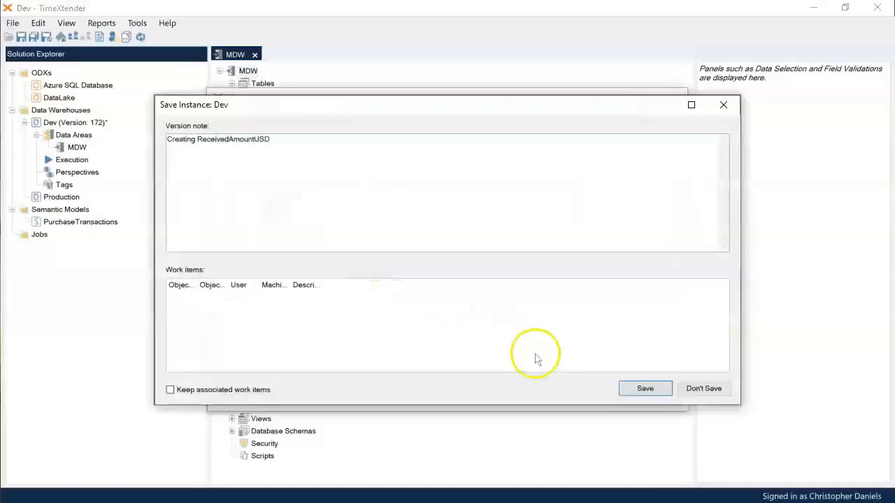
pyautogui.click(630, 388)
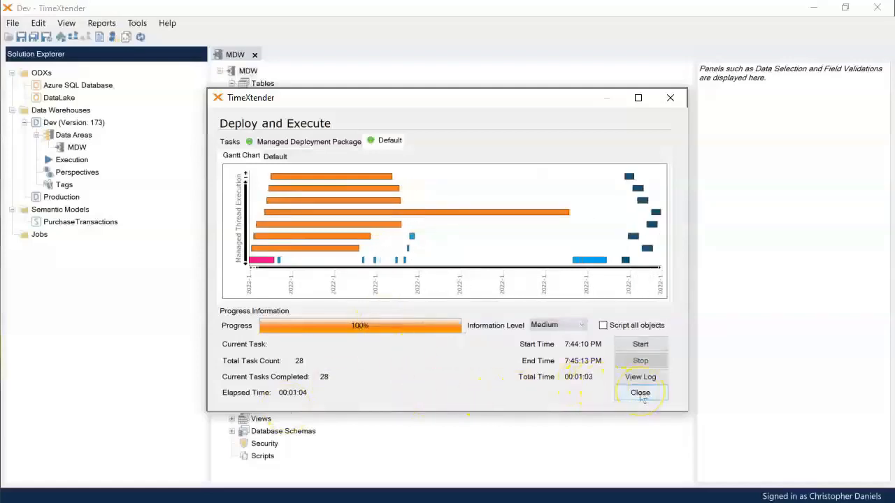
pyautogui.click(640, 393)
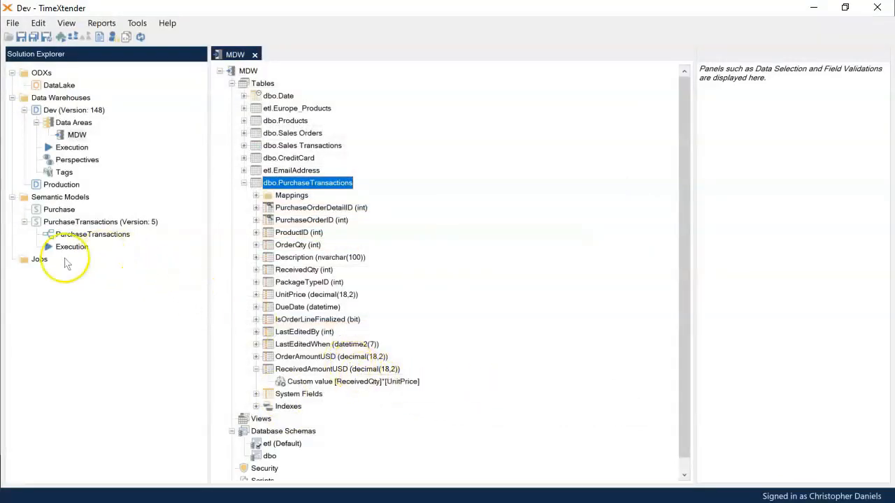
# Open the PurchaseTransactions semantic model beside MDW and expand its PurchaseTransactions table.
pyautogui.click(68, 236)
pyautogui.rightClick(68, 238)
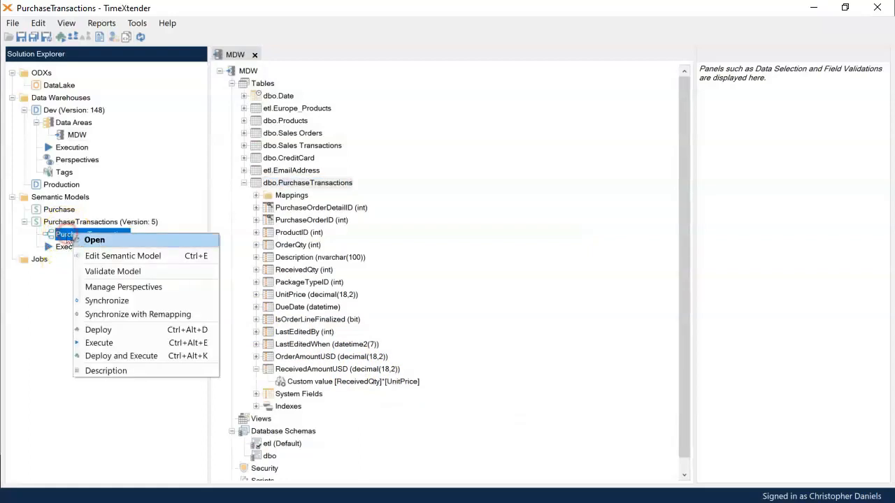
pyautogui.click(96, 240)
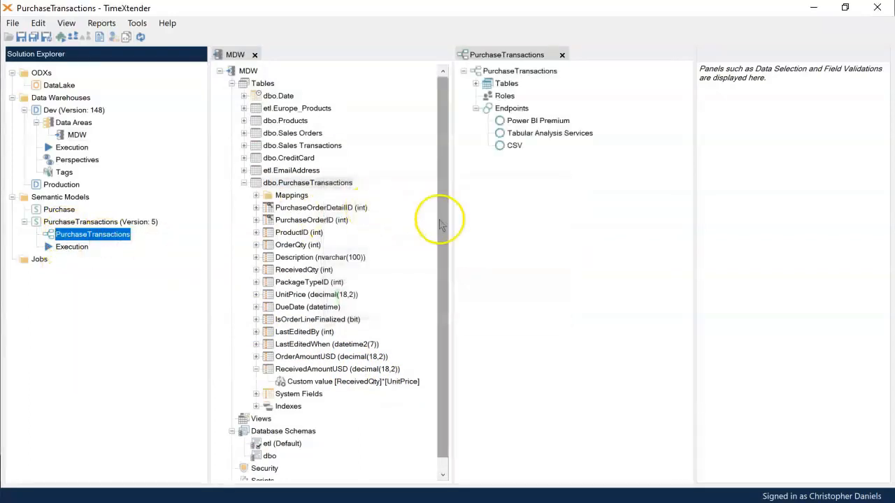
pyautogui.doubleClick(482, 84)
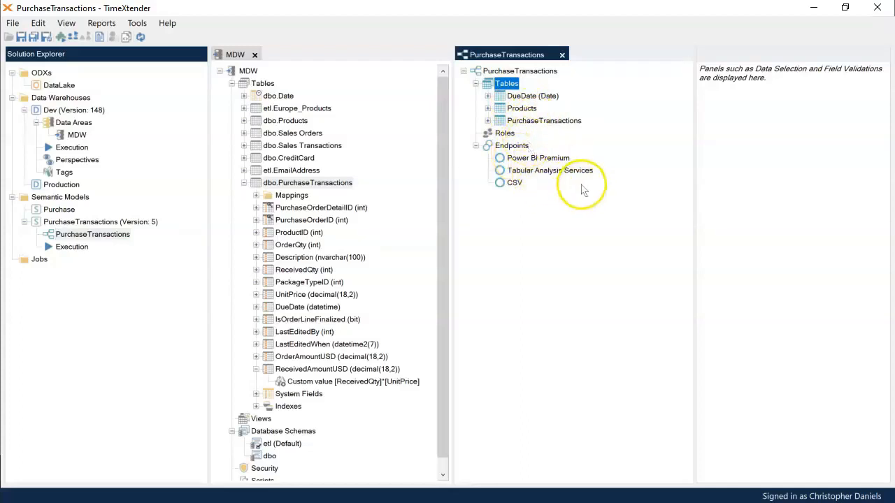
pyautogui.click(489, 128)
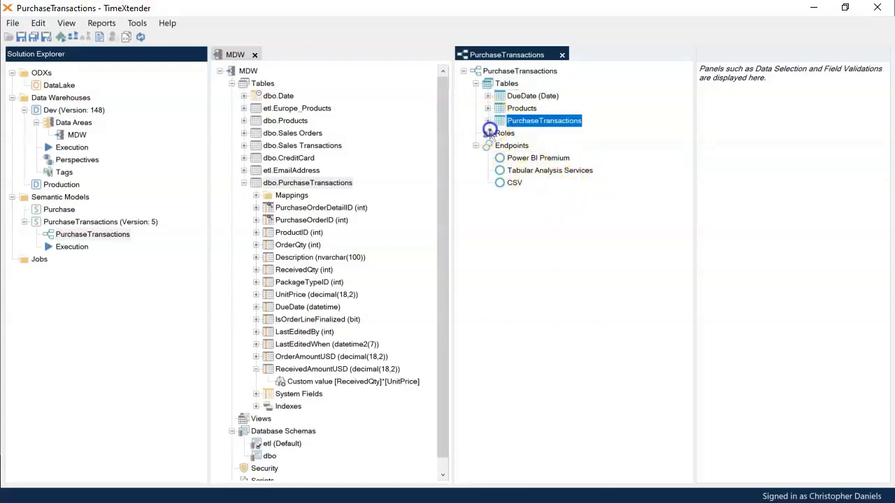
# Add the ReceivedAmountUSD field from MDW to the semantic PurchaseTransactions table with its default settings.
pyautogui.click(318, 370)
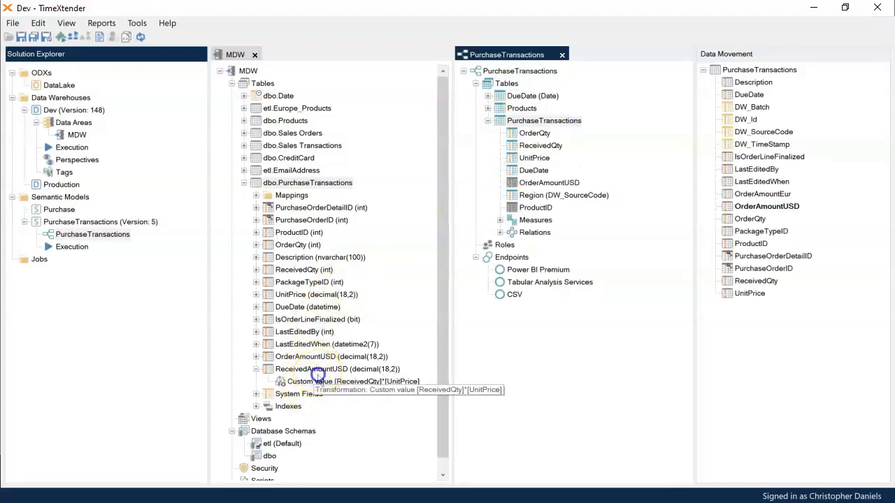
pyautogui.moveTo(356, 349); pyautogui.dragTo(555, 125)
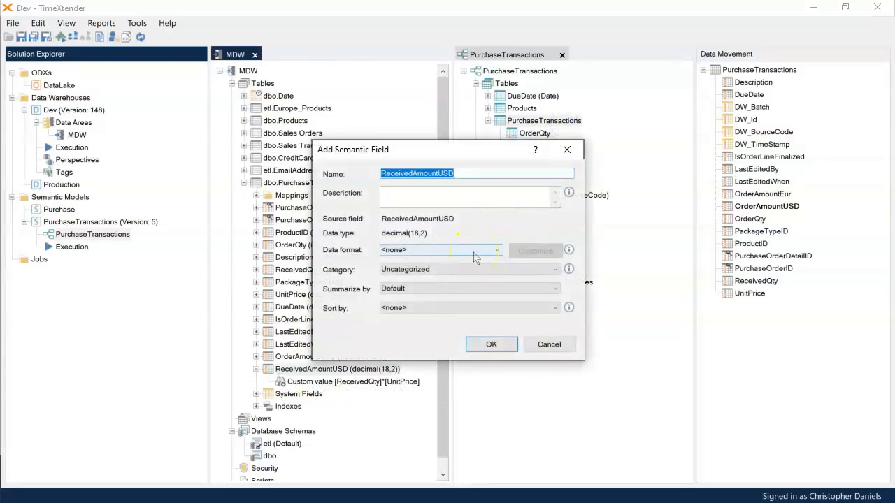
pyautogui.click(491, 343)
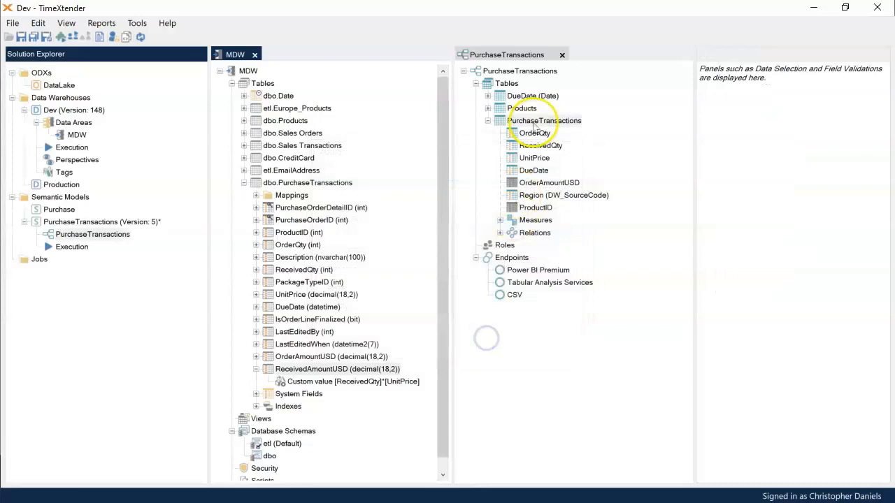
# Hide the ReceivedAmountUSD field in the semantic PurchaseTransactions table.
pyautogui.click(570, 219)
pyautogui.rightClick(584, 204)
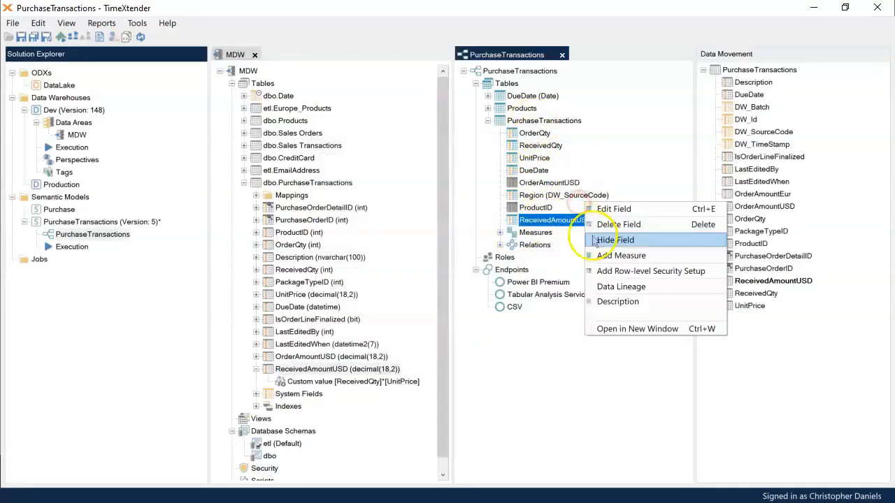
pyautogui.click(612, 246)
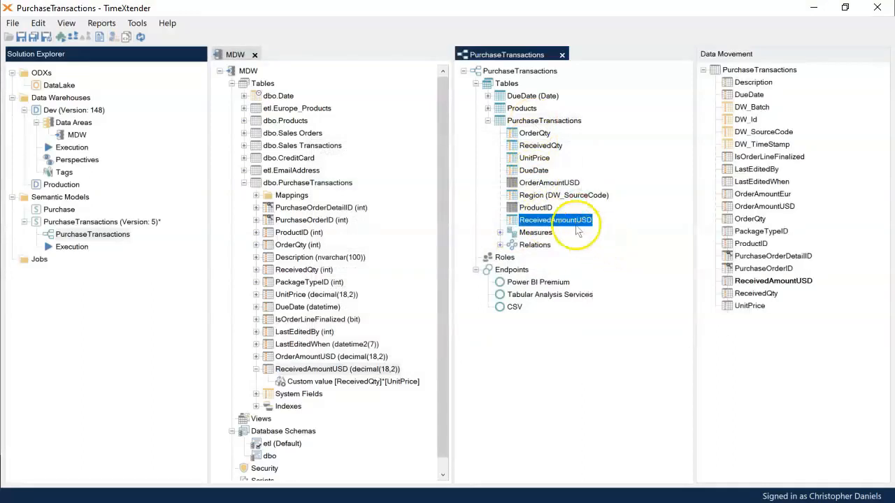
# Define a measure named ReceivedAmount on the semantic ReceivedAmountUSD field with type Sum and data type Decimal.
pyautogui.rightClick(580, 222)
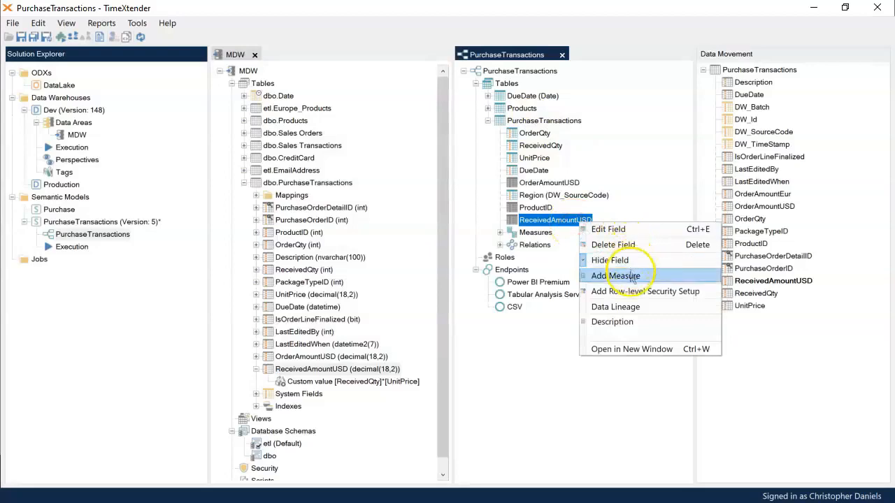
pyautogui.click(632, 274)
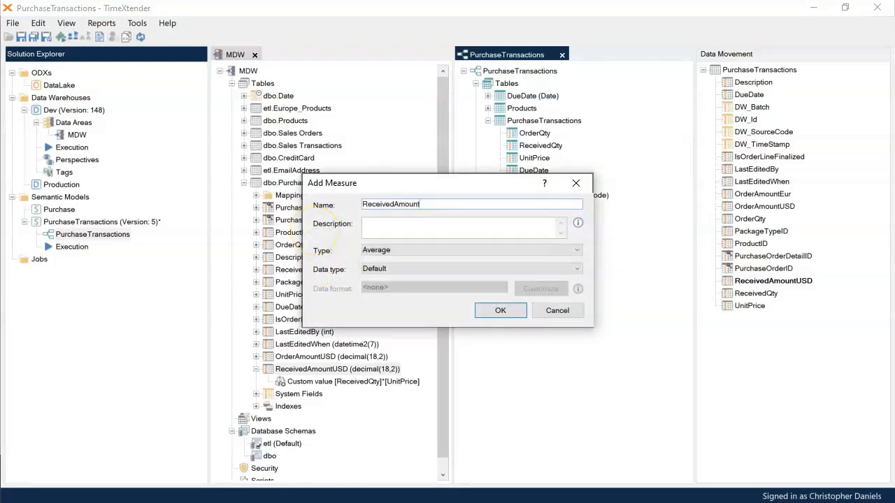
pyautogui.click(367, 252)
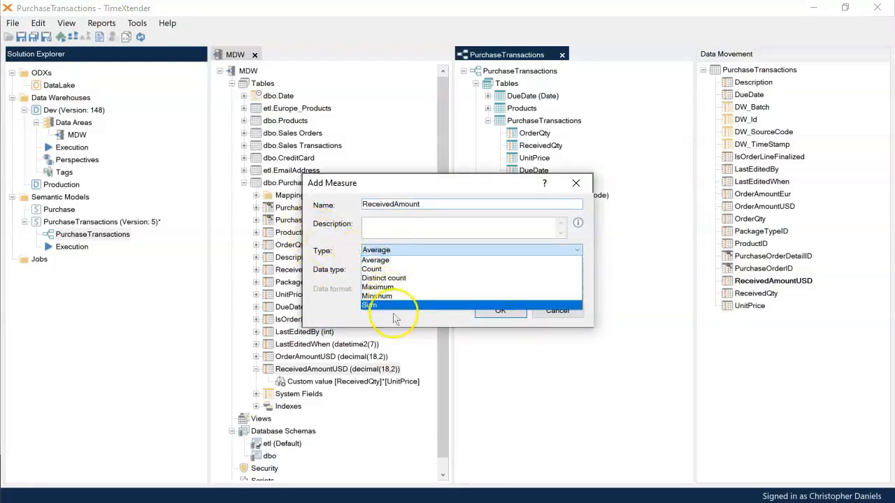
pyautogui.click(395, 306)
pyautogui.click(395, 269)
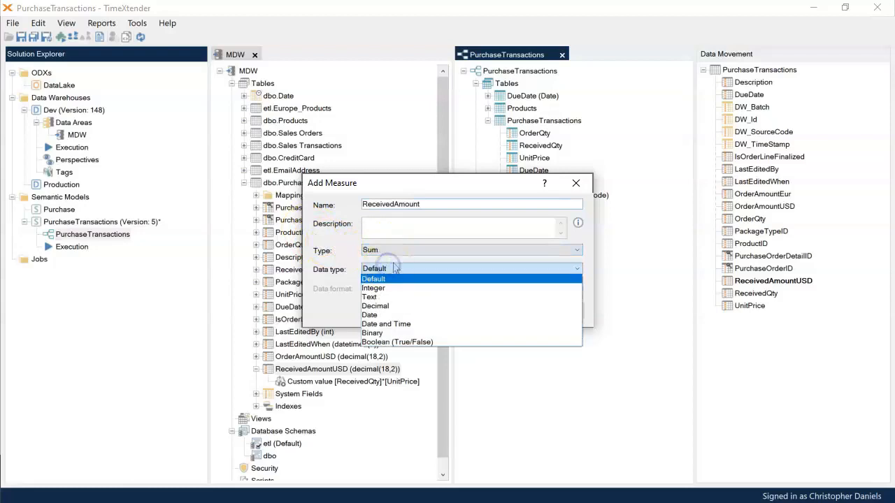
pyautogui.click(396, 306)
# Format the ReceivedAmount measure as Currency using $ English (United States), and save the measure.
pyautogui.click(409, 288)
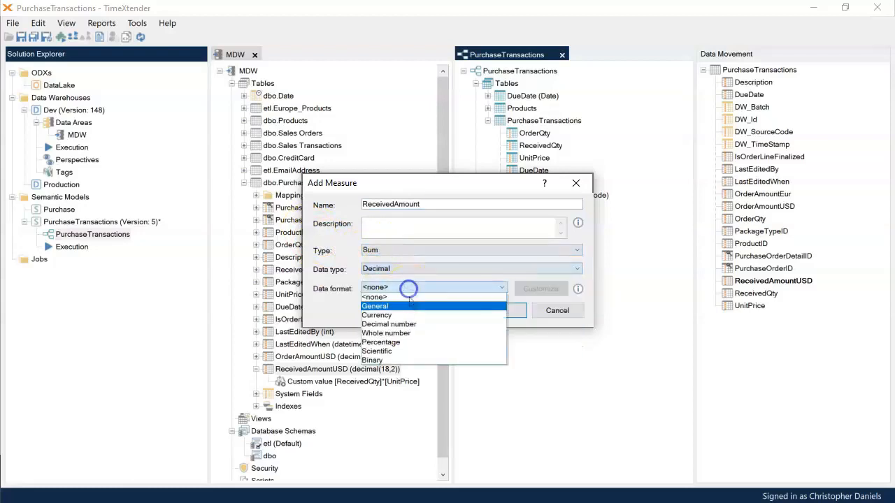
pyautogui.click(410, 314)
pyautogui.click(548, 290)
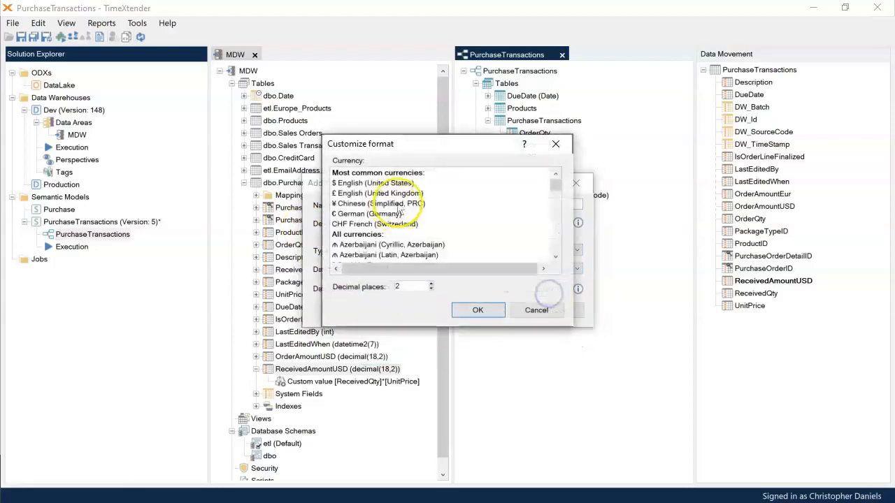
pyautogui.click(380, 182)
pyautogui.click(475, 312)
pyautogui.click(517, 313)
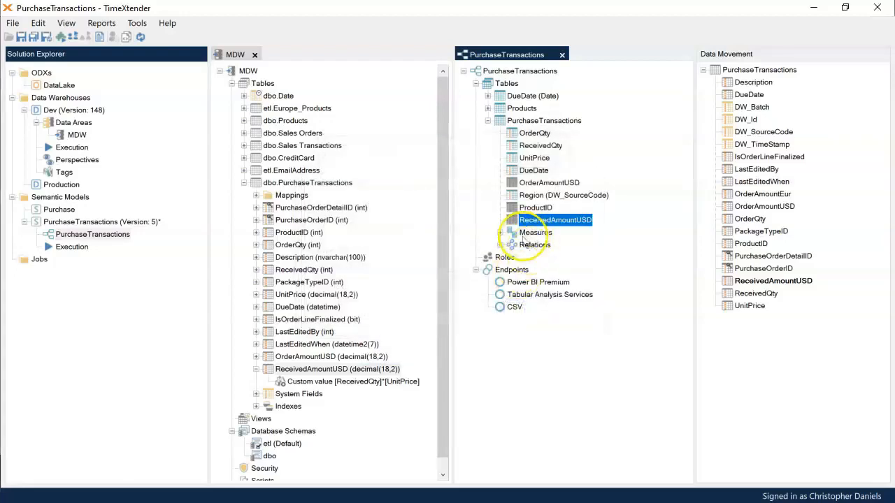
pyautogui.click(531, 233)
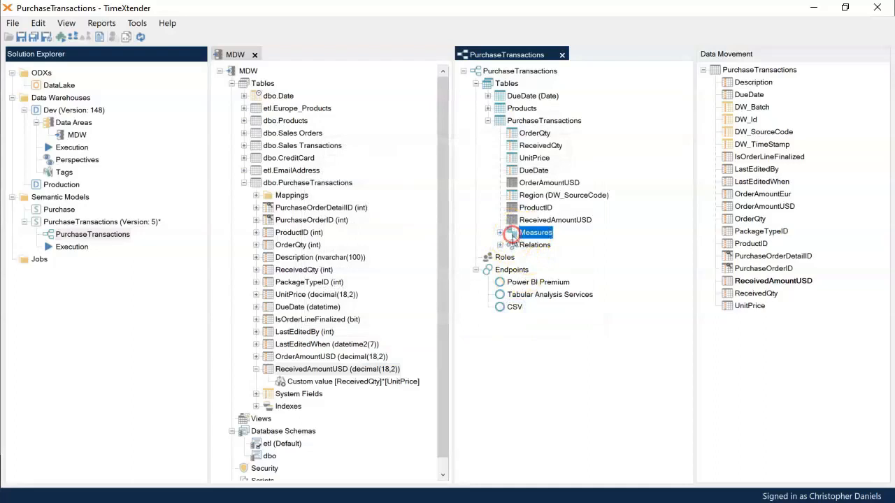
pyautogui.rightClick(524, 235)
pyautogui.click(564, 243)
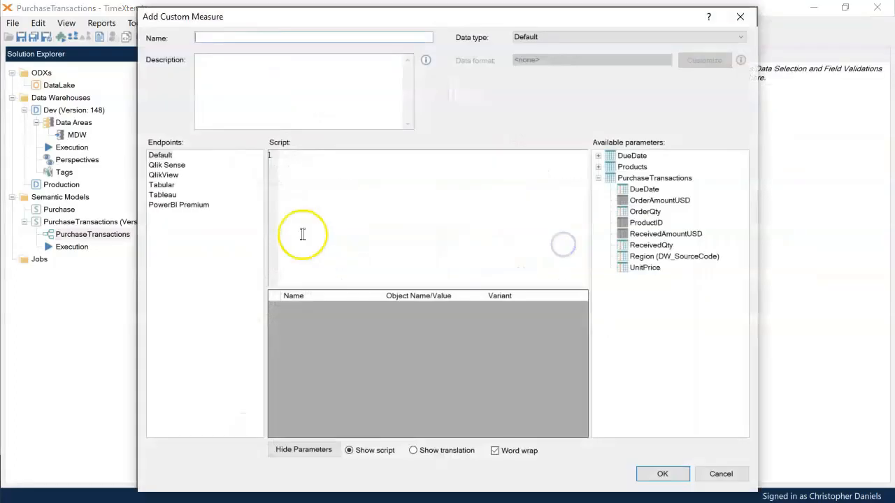
pyautogui.write('d')
pyautogui.press('BackSpace')
pyautogui.click(203, 259)
pyautogui.click(437, 250)
pyautogui.write('dsvfvdv')
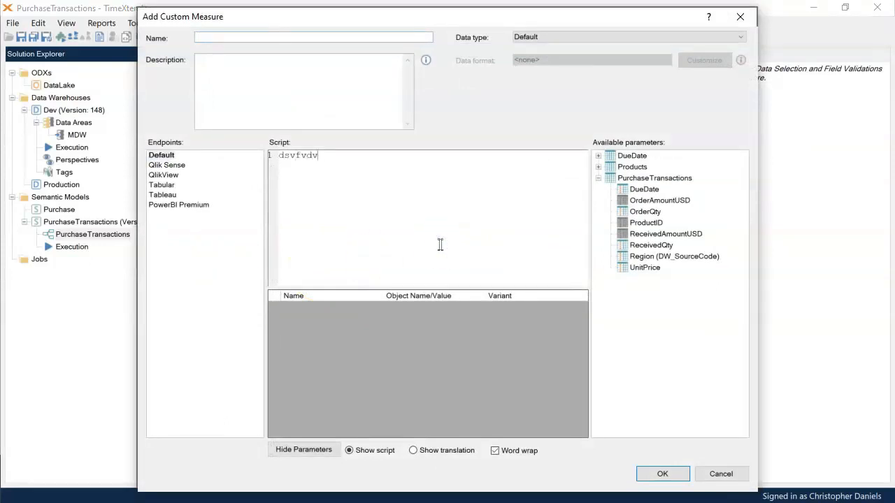
pyautogui.click(719, 473)
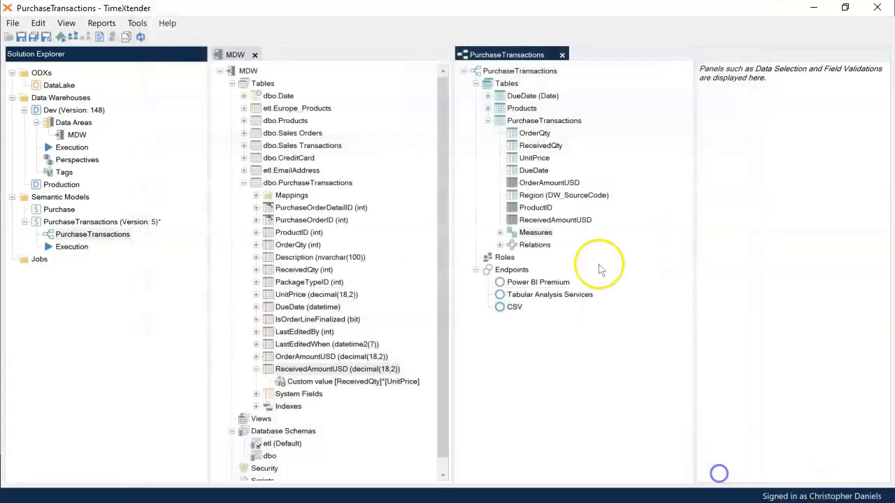
# Deploy the PurchaseTransactions semantic model, saving the instance with the version note "Creation of ReceivedQuantity".
pyautogui.rightClick(519, 72)
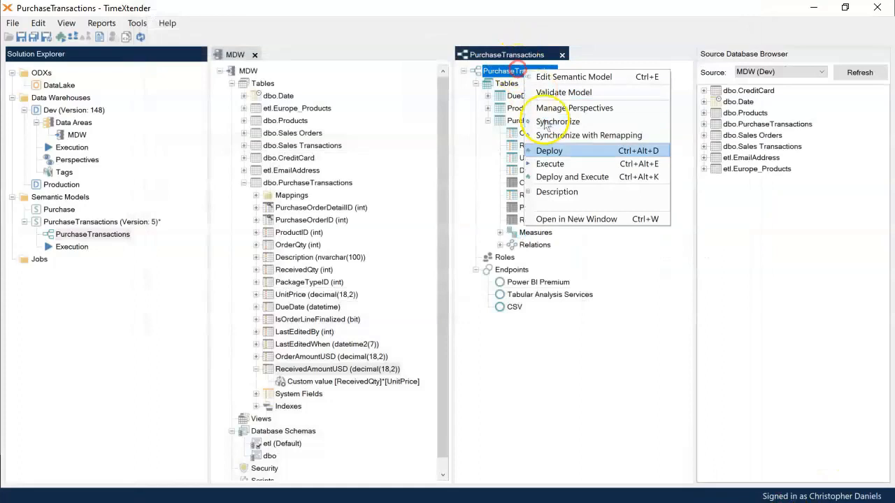
pyautogui.click(531, 147)
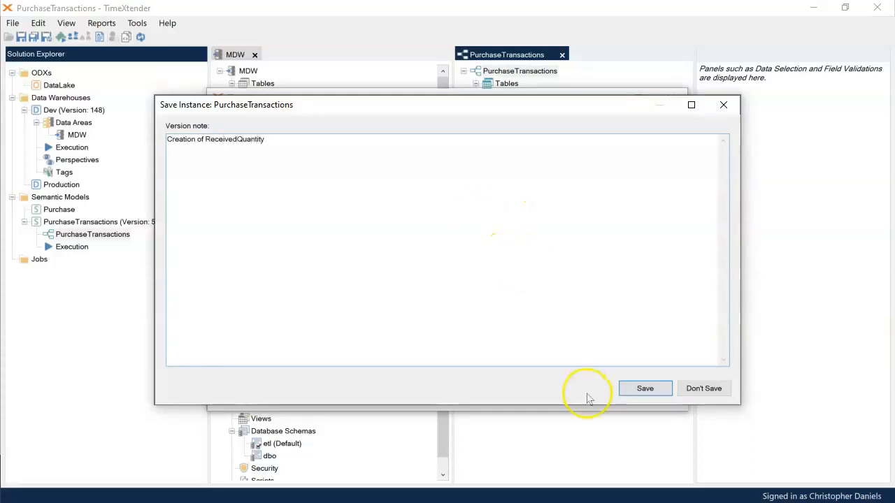
pyautogui.click(642, 389)
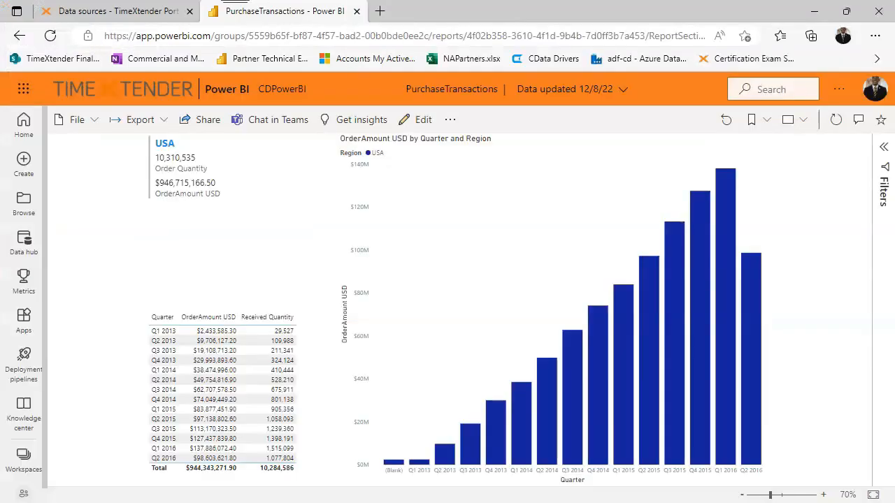
# Edit the PurchaseTransactions report in Power BI and add the received amount measure from the PurchaseTransactions table to the USA card.
pyautogui.click(423, 119)
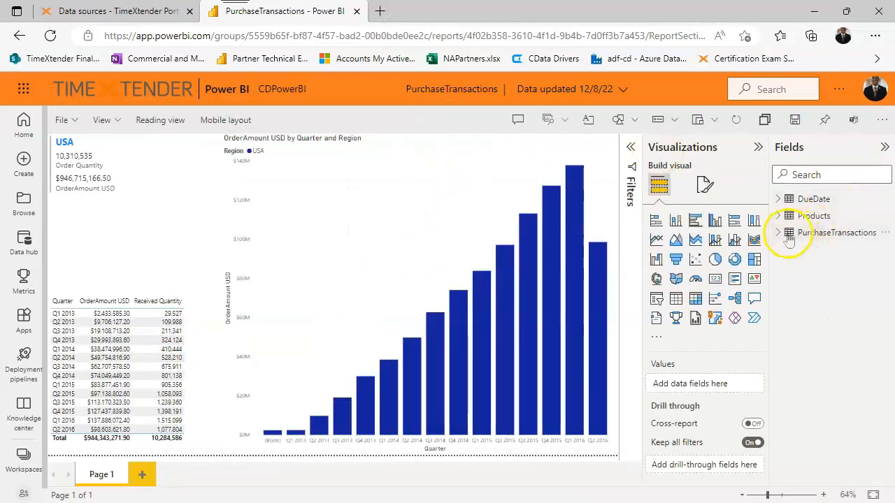
pyautogui.click(778, 231)
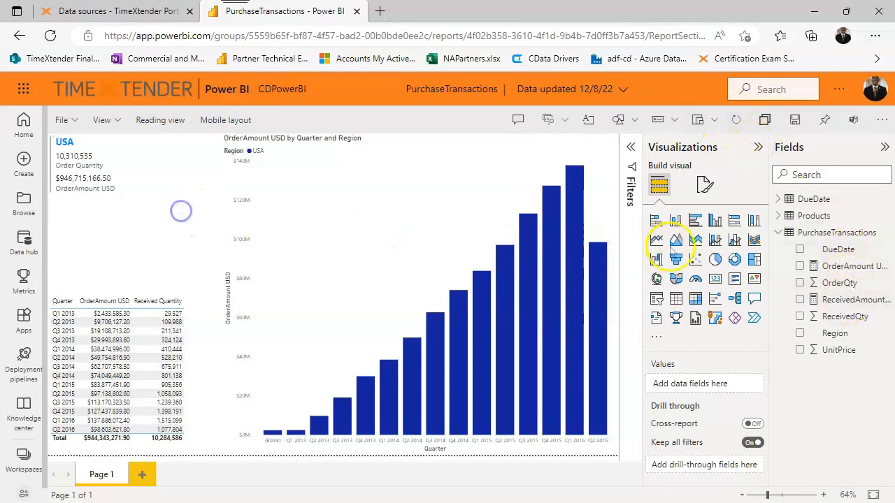
pyautogui.moveTo(839, 299); pyautogui.dragTo(70, 221)
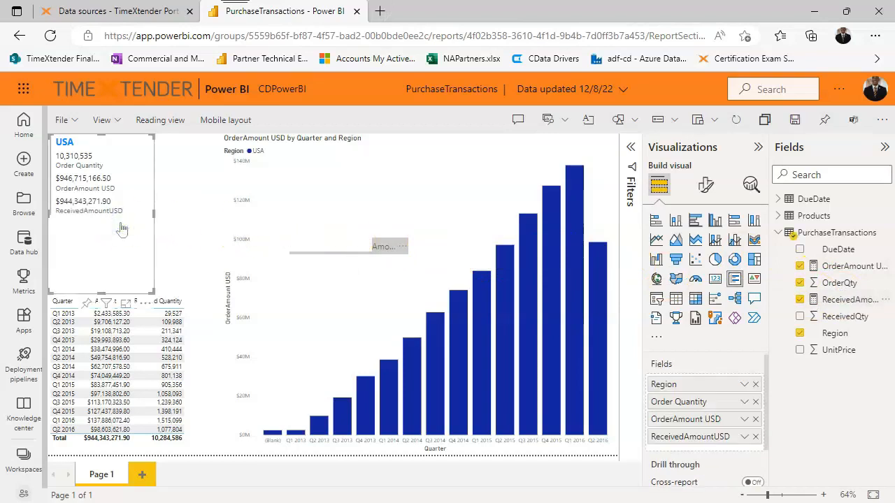
# Switch back to TimeXtender and trace the data lineage of the semantic ReceivedAmountUSD field from its sources to its measure.
pyautogui.click(46, 501)
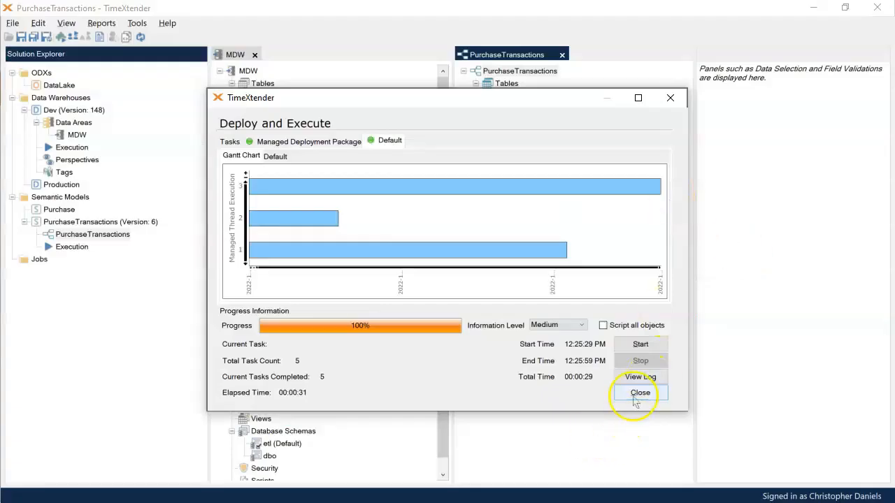
pyautogui.click(628, 444)
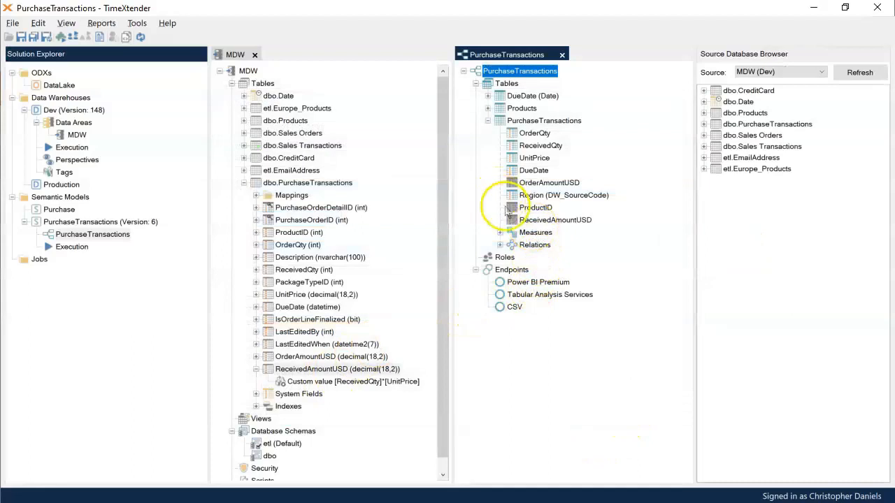
pyautogui.click(543, 223)
pyautogui.rightClick(543, 222)
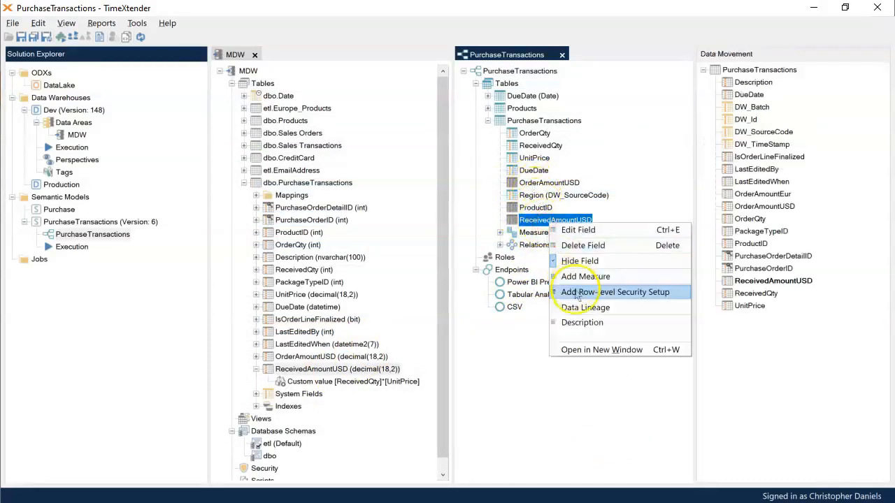
pyautogui.click(577, 308)
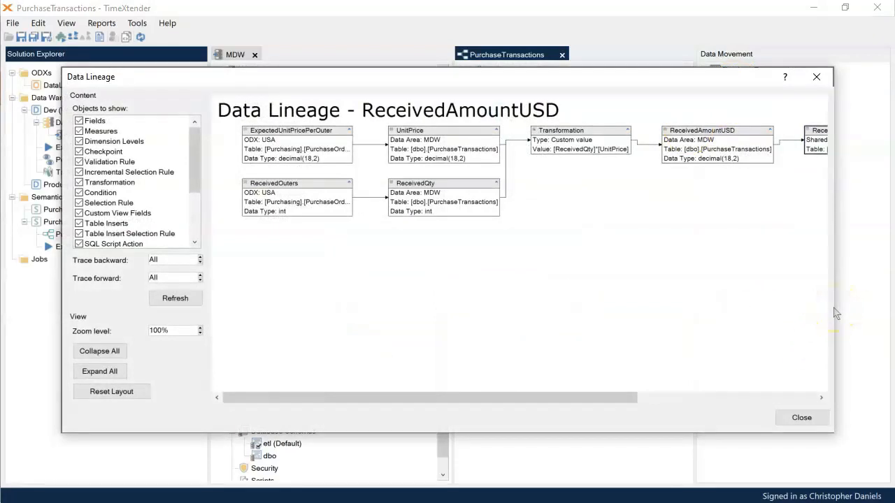
pyautogui.moveTo(585, 404); pyautogui.dragTo(806, 371)
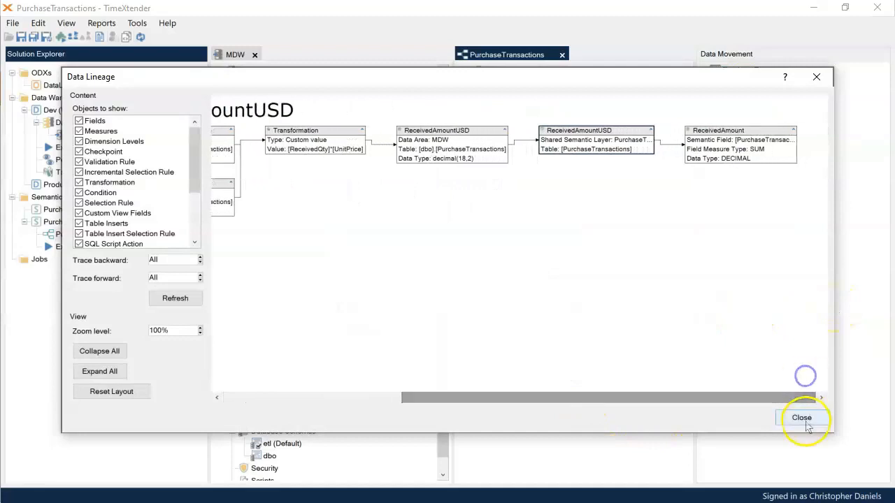
pyautogui.click(802, 419)
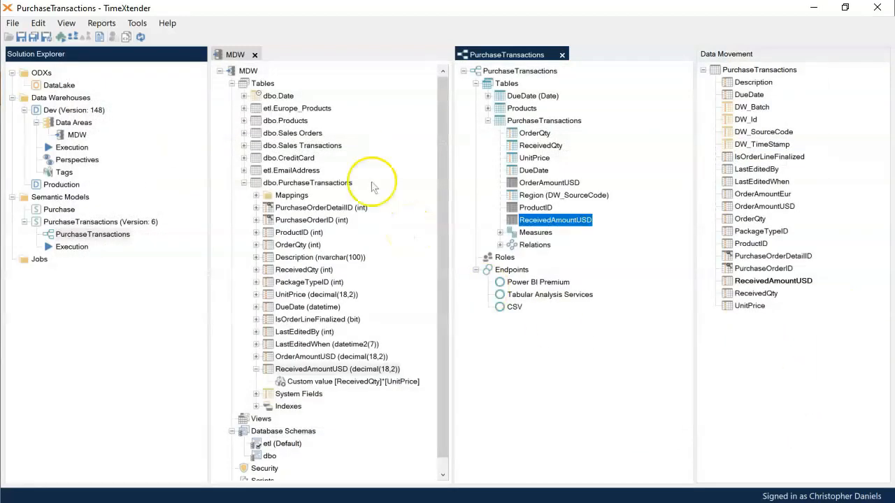
# Generate PDF documentation of the MDW data area with the default template and save it in Downloads under the suggested name.
pyautogui.rightClick(246, 71)
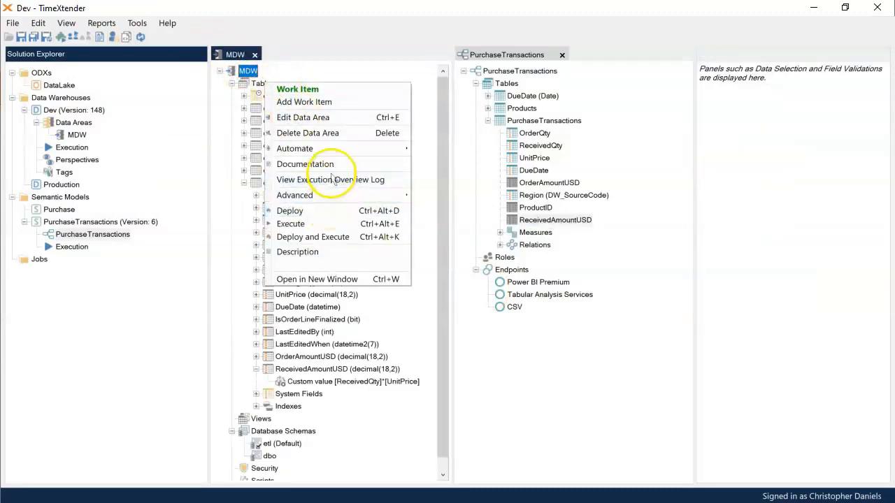
pyautogui.click(332, 164)
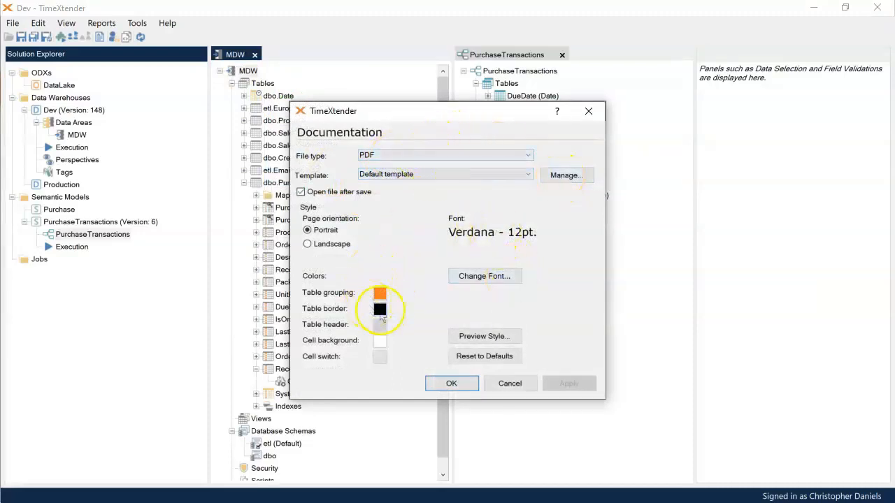
pyautogui.click(464, 388)
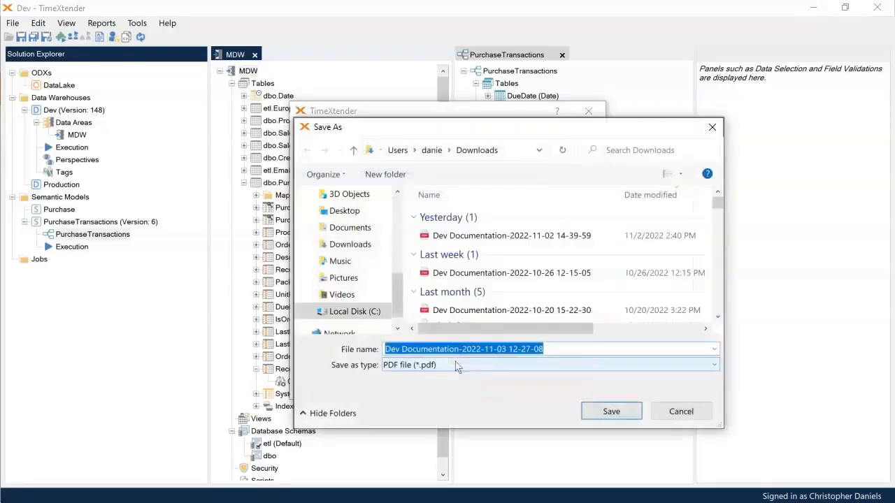
pyautogui.click(596, 408)
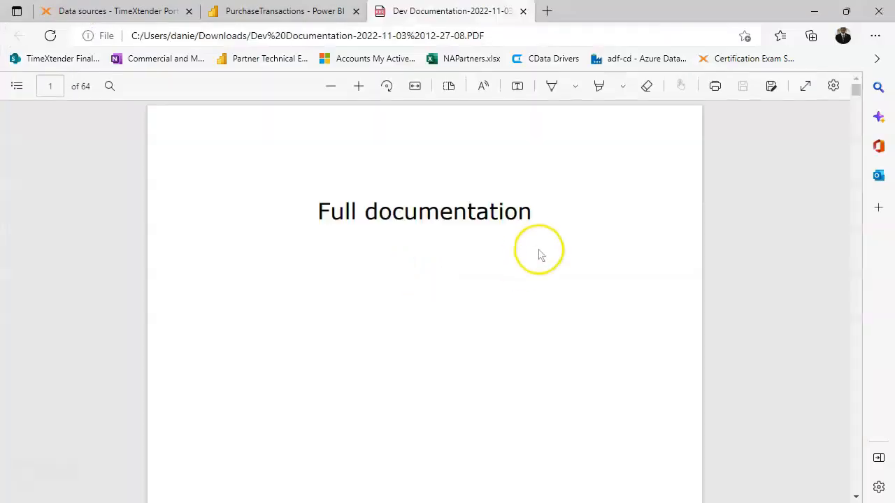
# Examine the dbo.PurchaseTransactions section of the generated documentation, including the ReceivedAmountUSD field and its transformation expression.
pyautogui.scroll(-5, 535, 262)
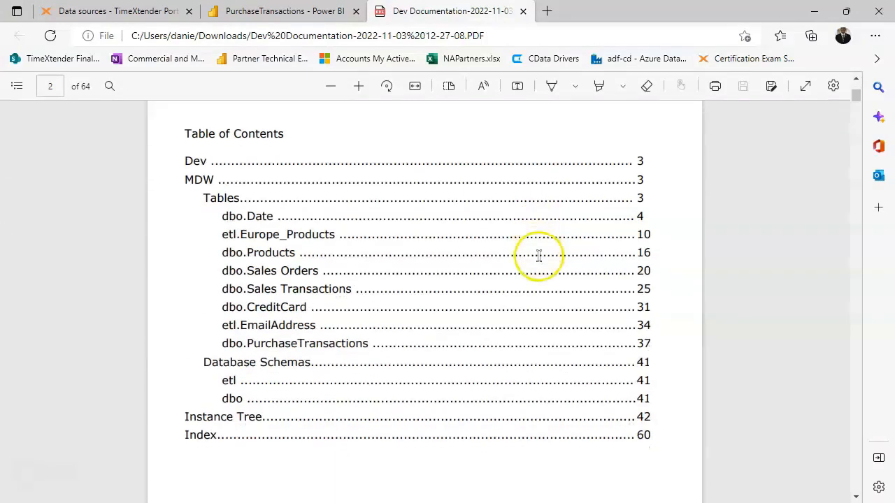
pyautogui.click(338, 348)
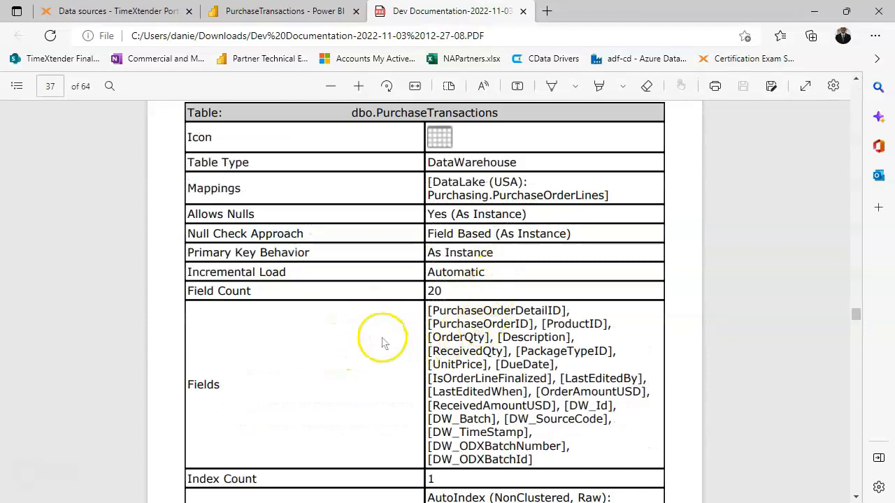
pyautogui.scroll(-1, 351, 338)
pyautogui.scroll(-14, 351, 338)
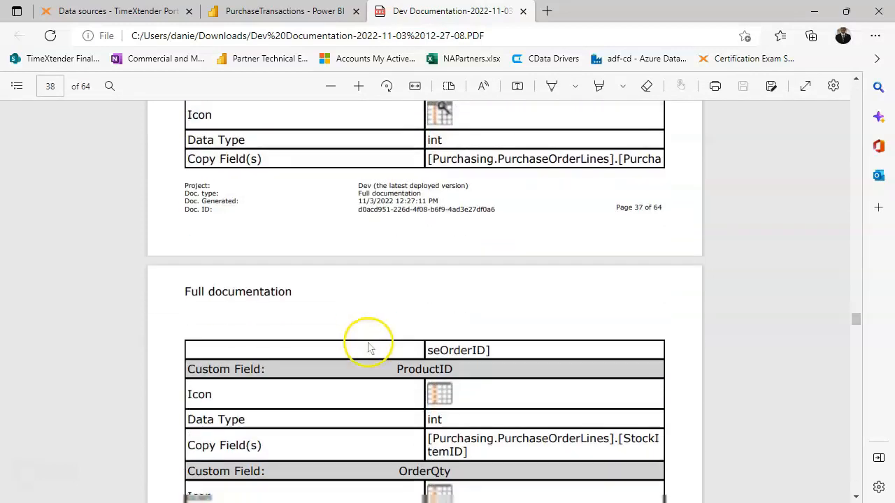
pyautogui.scroll(-20, 390, 336)
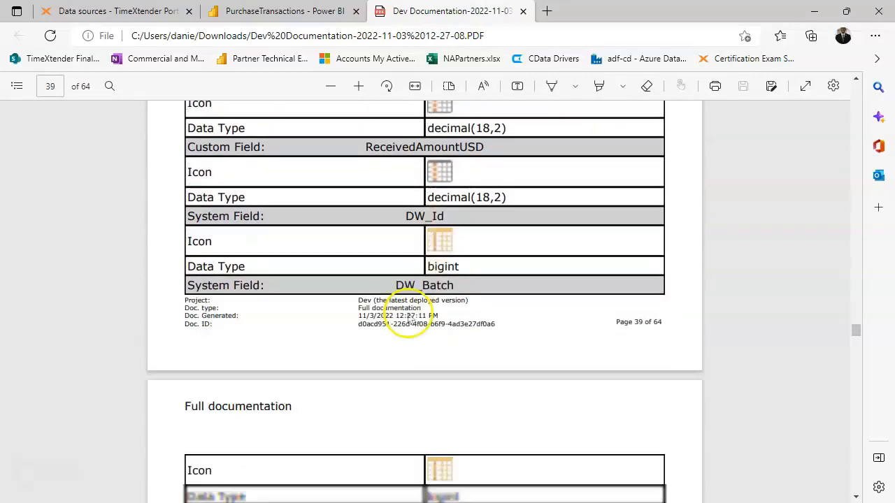
pyautogui.scroll(-6, 410, 315)
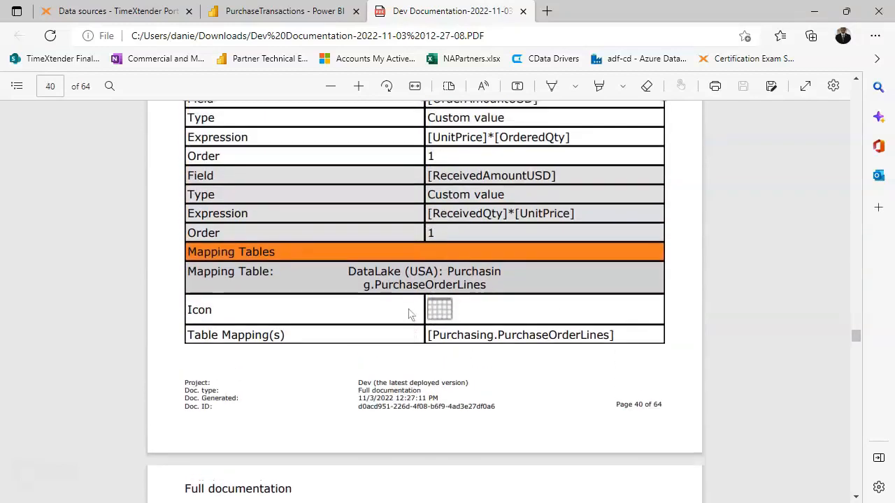
pyautogui.scroll(-3, 410, 315)
pyautogui.scroll(15, 409, 303)
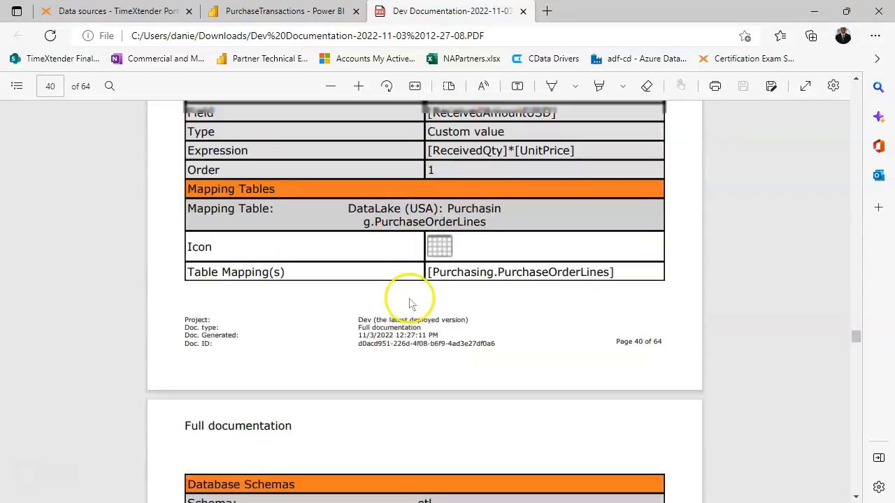
pyautogui.scroll(-2, 419, 311)
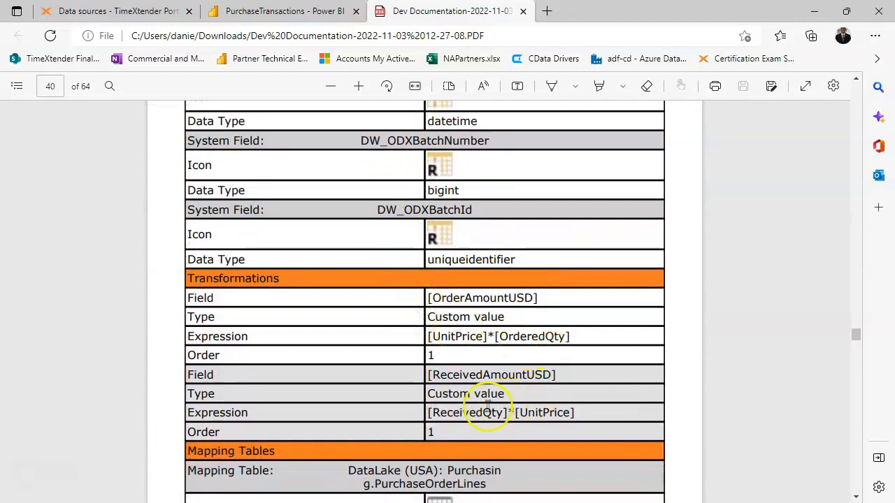